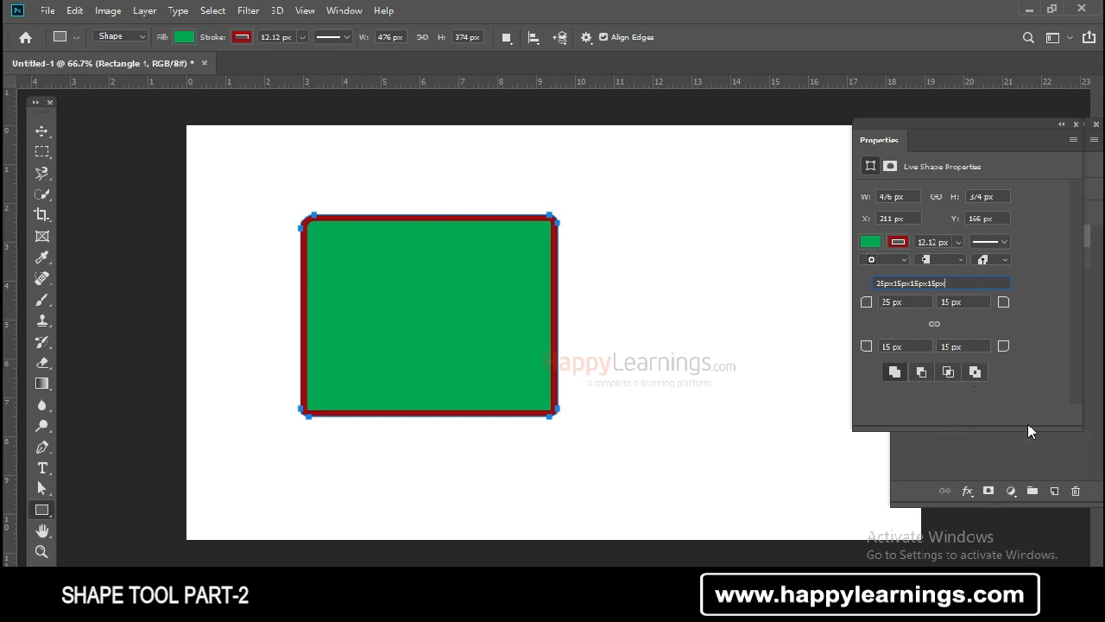
Move the Properties panel off the layers list and collapse it
left_click_drag(919, 132, 940, 149)
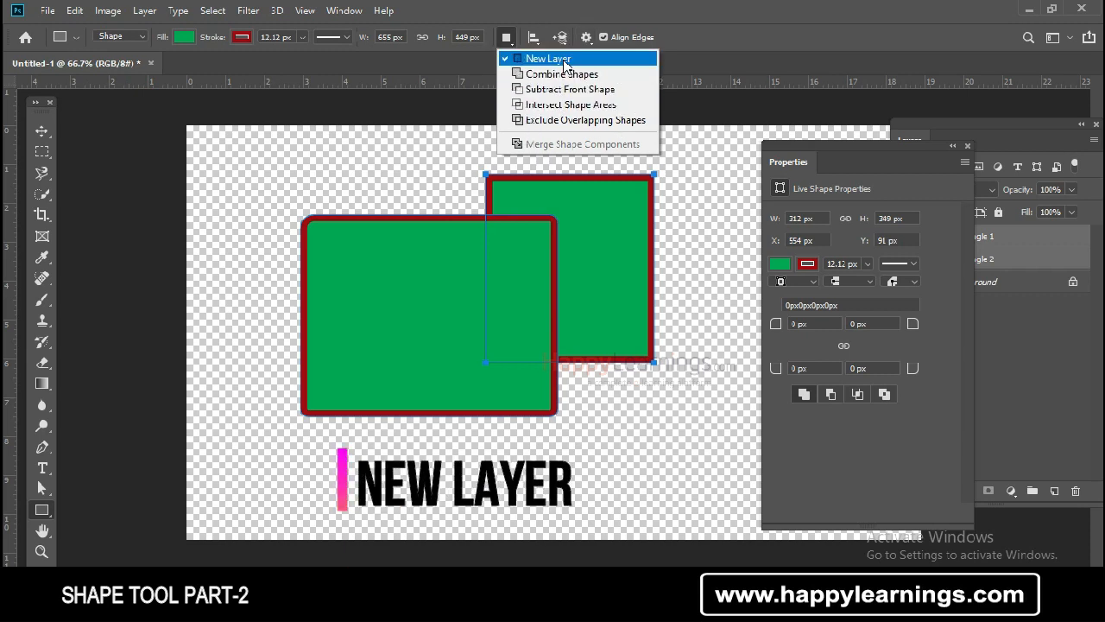
left_click(893, 145)
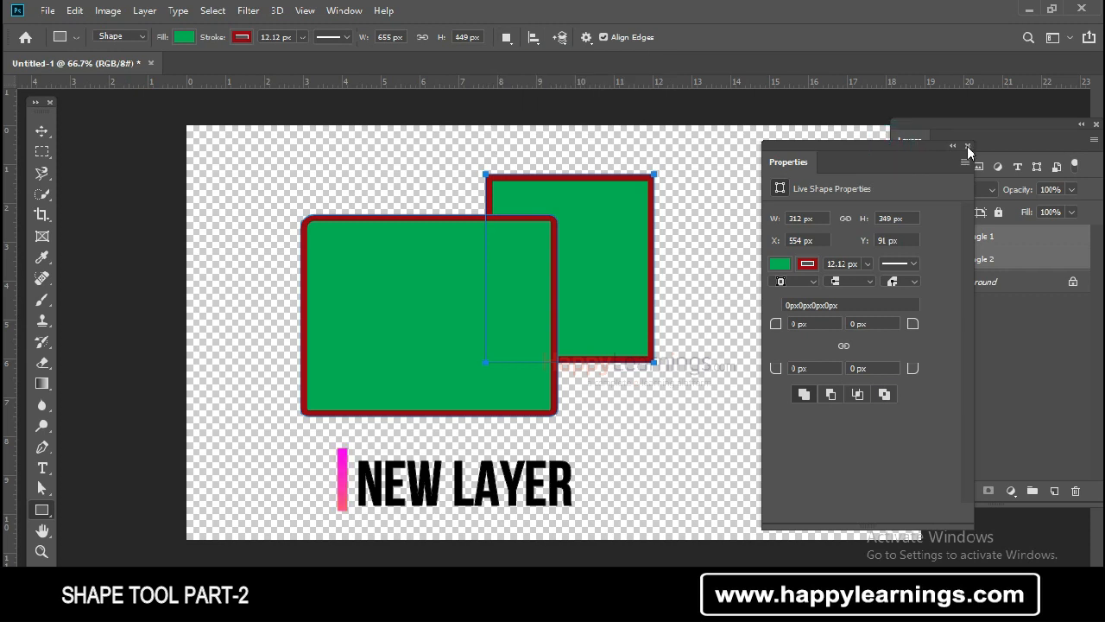
left_click(950, 146)
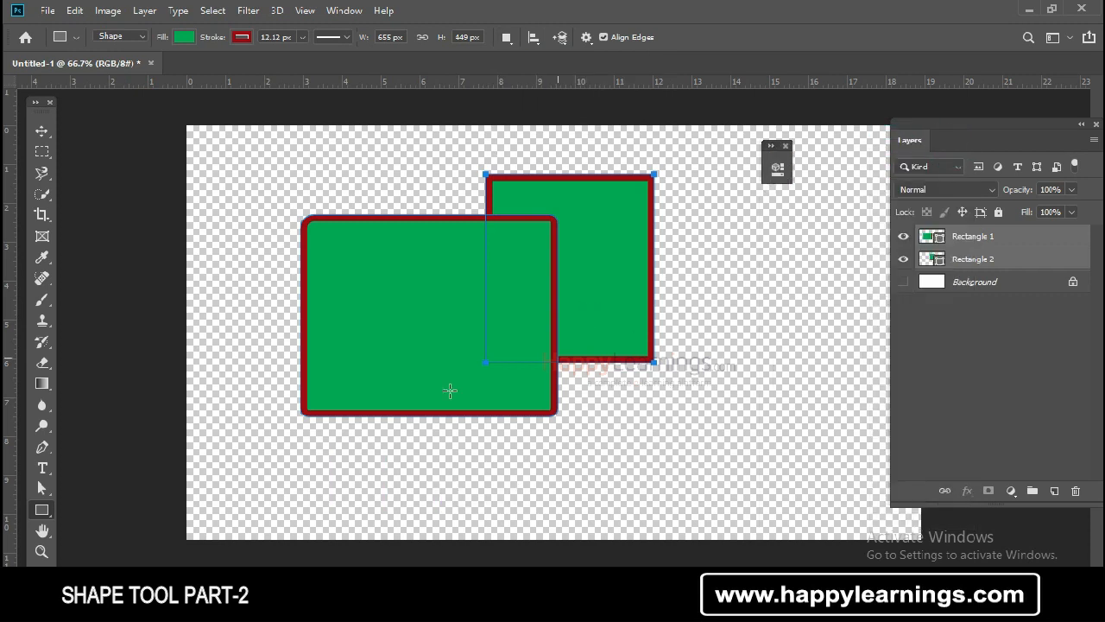
Draw a rectangle about 196 × 322 px on a new layer beside the green shapes, then move the Properties panel clear of it
left_click(42, 130)
left_click(192, 457)
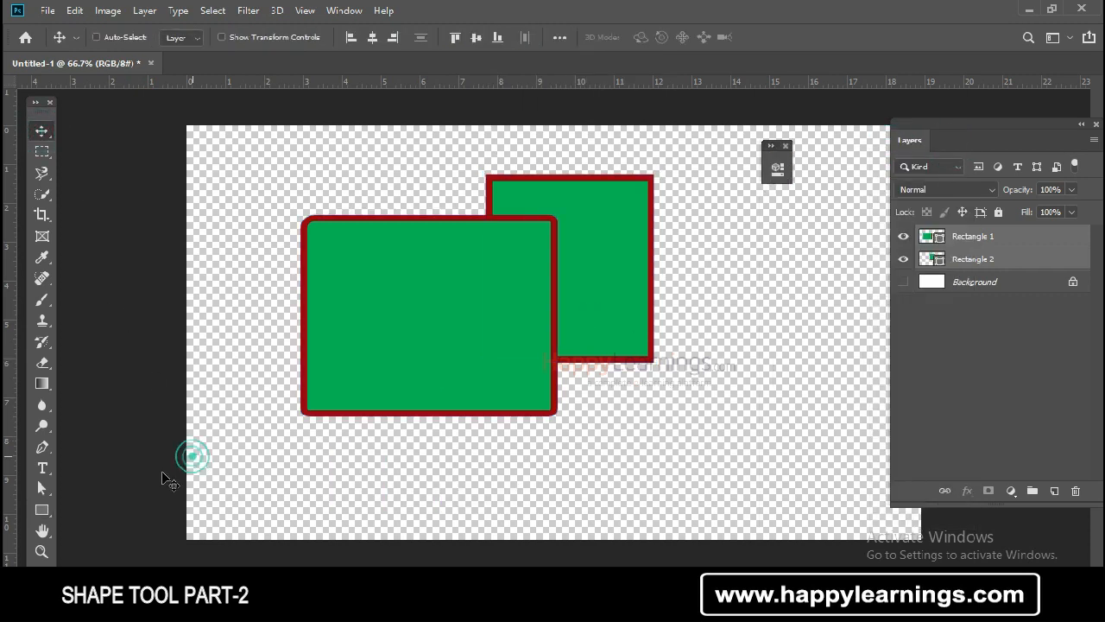
left_click(41, 510)
left_click_drag(732, 263, 837, 438)
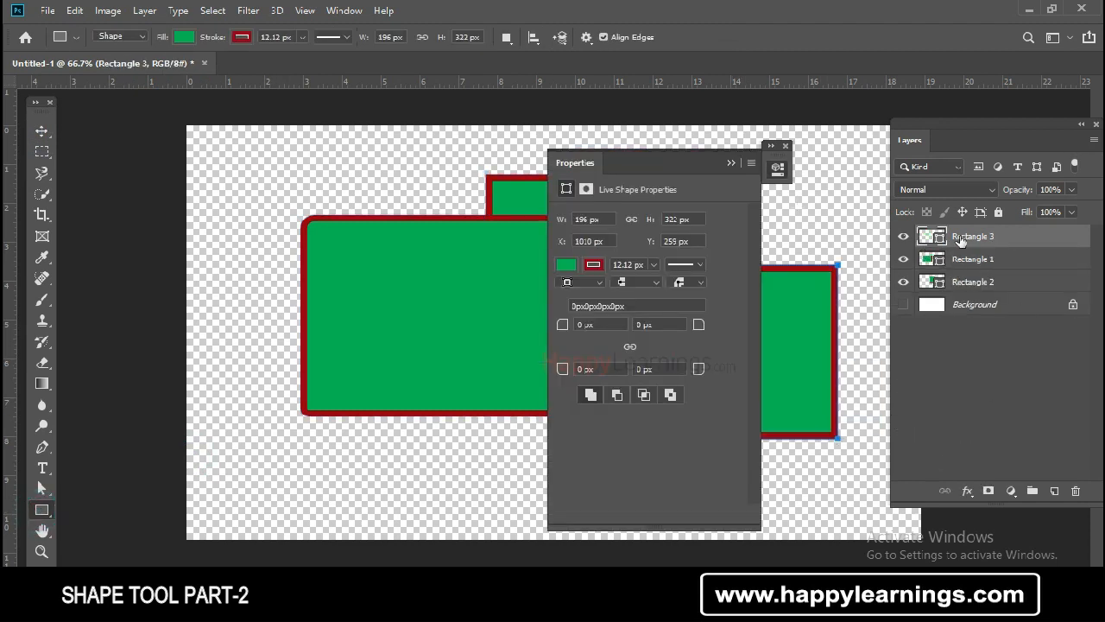
left_click_drag(688, 163, 294, 170)
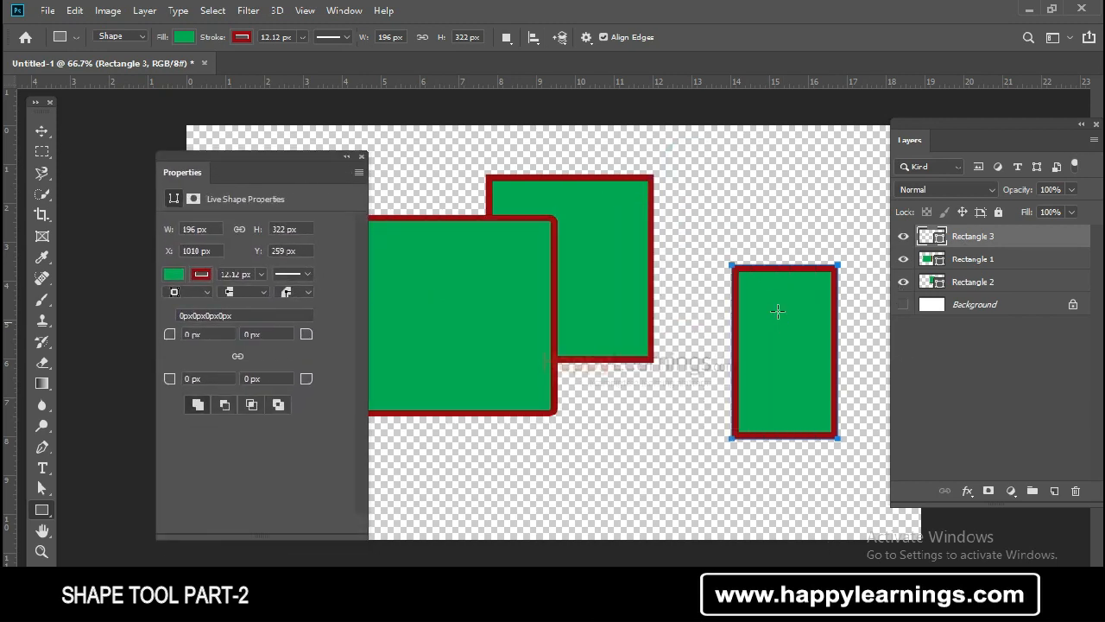
Set the path operation to Combine Shapes and add a rectangle about 295 × 269 px overlapping the upper part of Rectangle 3
left_click(507, 38)
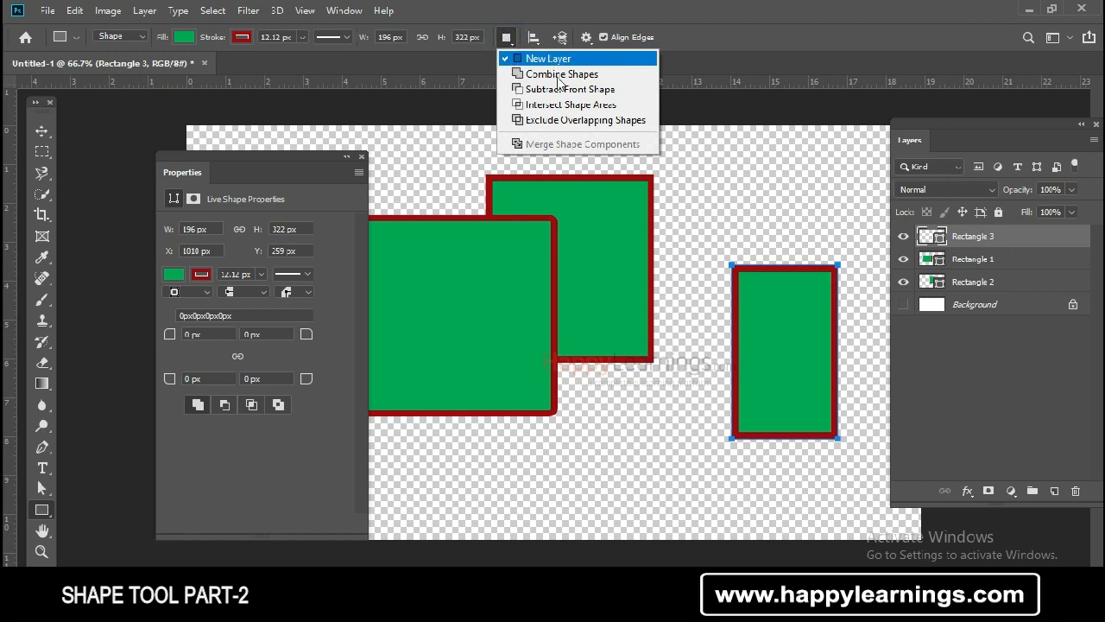
left_click(610, 80)
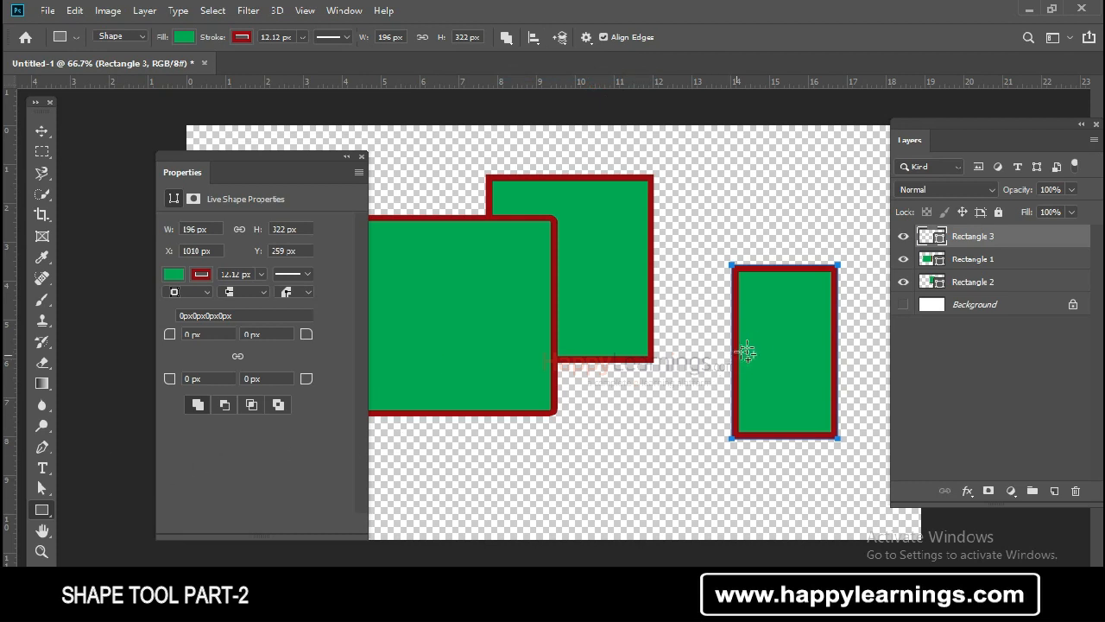
left_click_drag(696, 200, 855, 344)
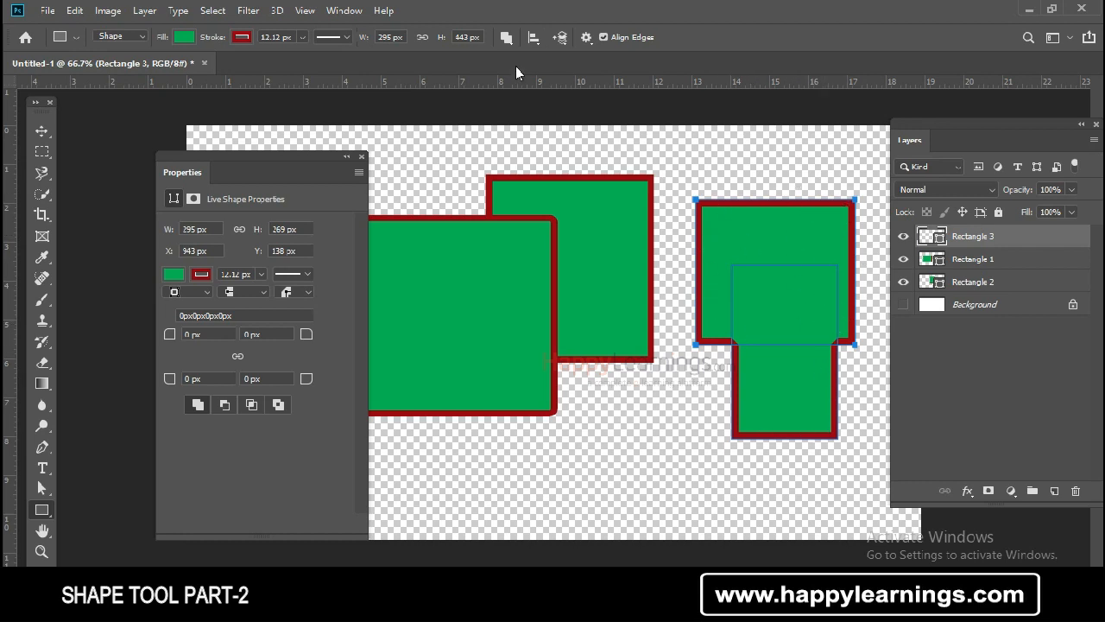
Choose Subtract Front Shape and, with Rectangle 3 hidden, draw a separate yellow rectangle about 340 × 202 px below the green shapes
left_click(506, 37)
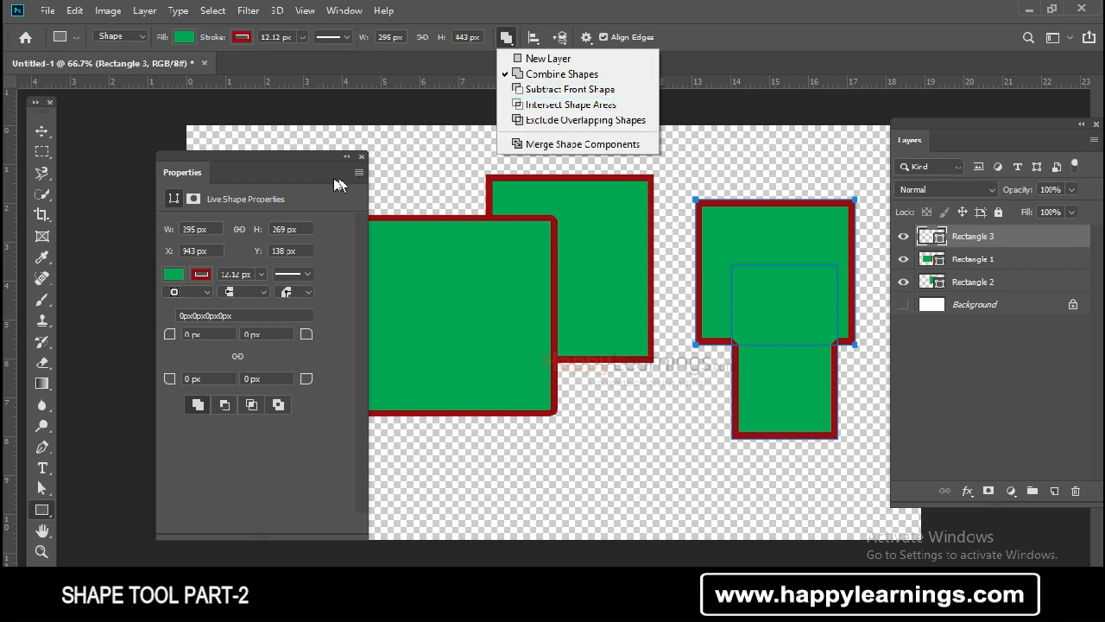
left_click(304, 153)
left_click(506, 37)
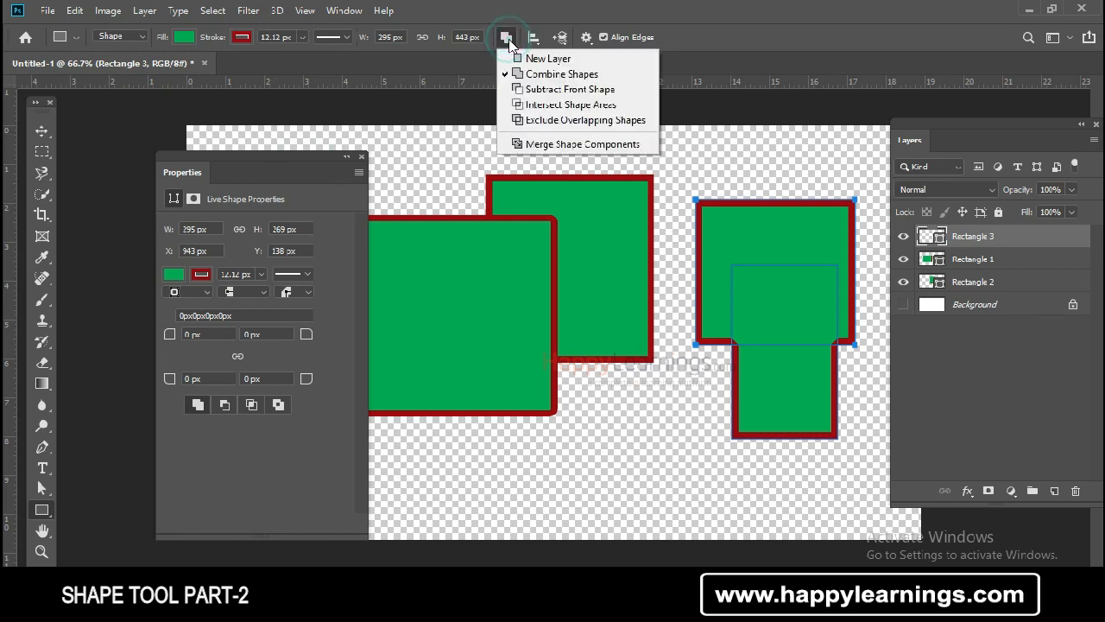
left_click(546, 90)
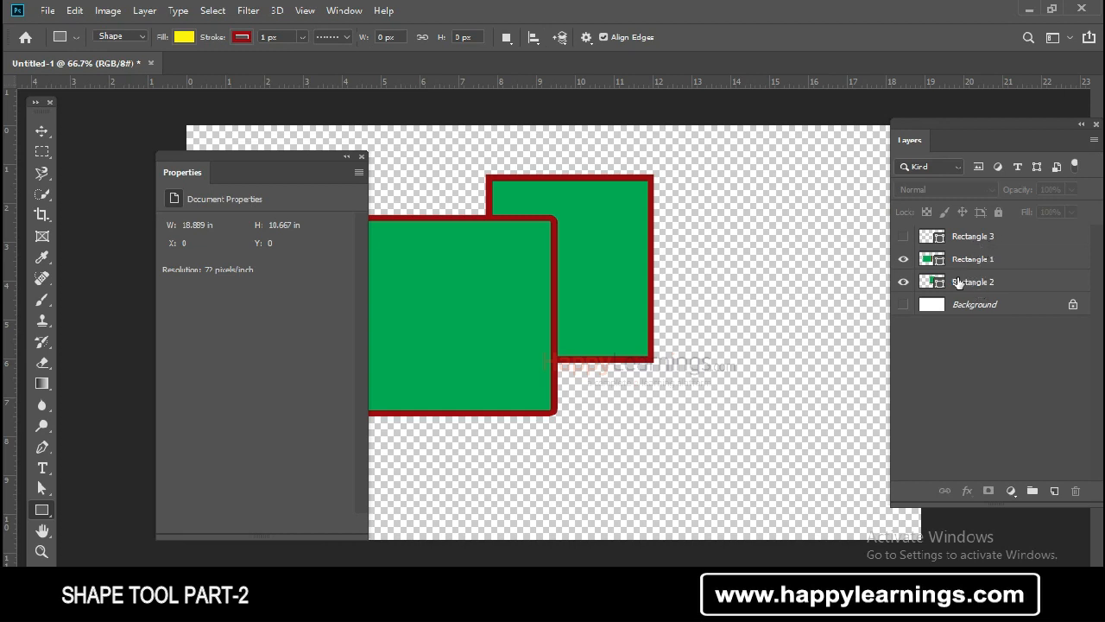
left_click_drag(587, 389, 770, 496)
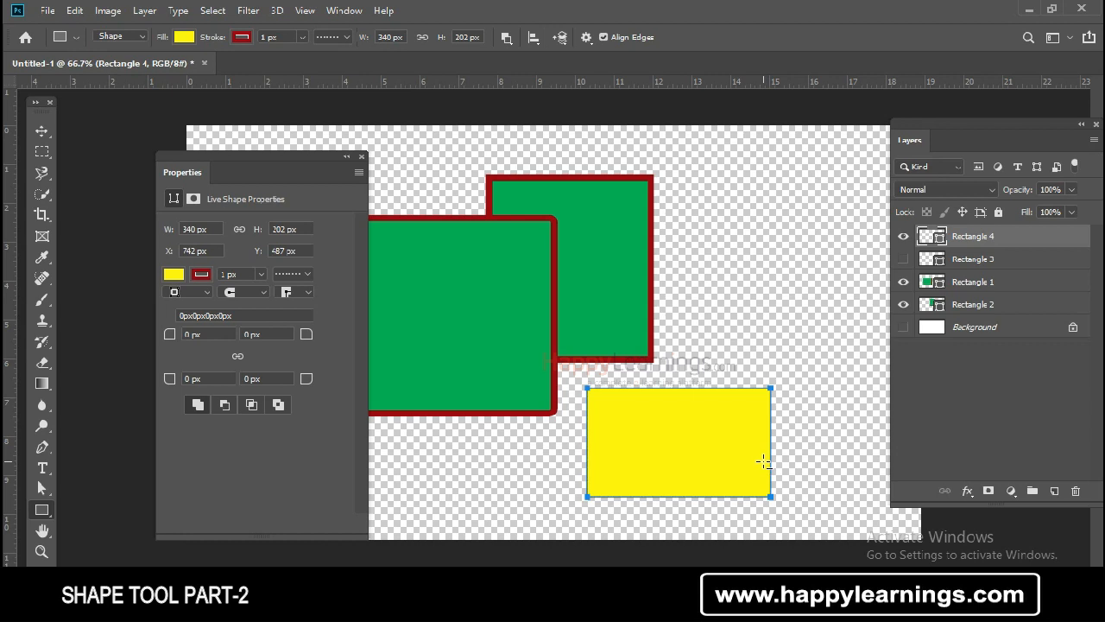
Use the Ellipse Tool with Subtract Front Shape to cut a circle about 142 px across out of the yellow rectangle's middle
left_click(507, 37)
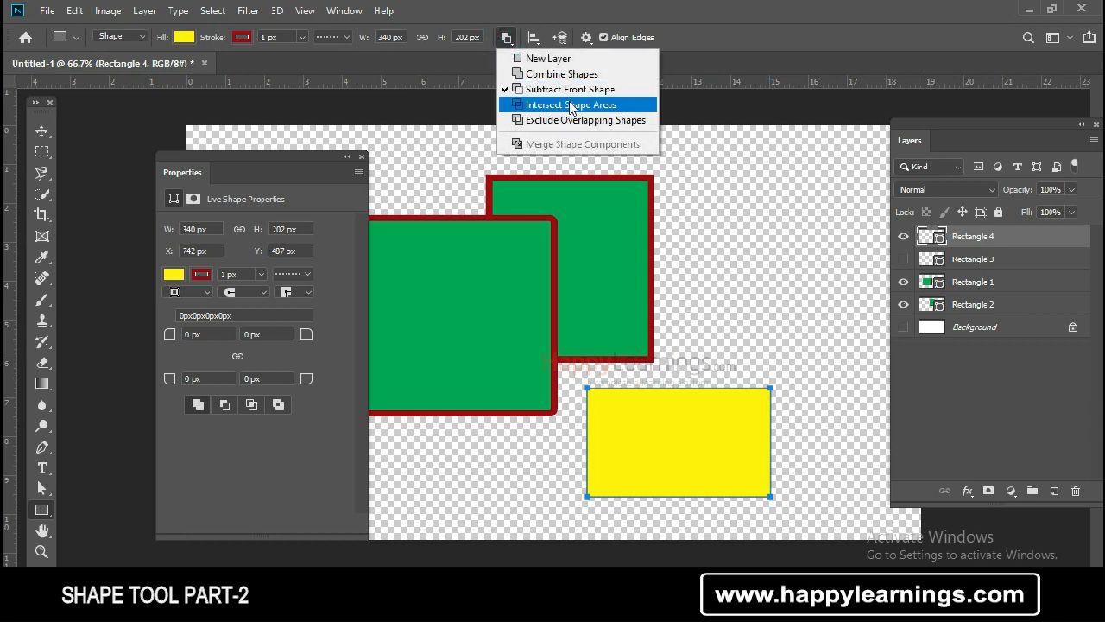
left_click(953, 369)
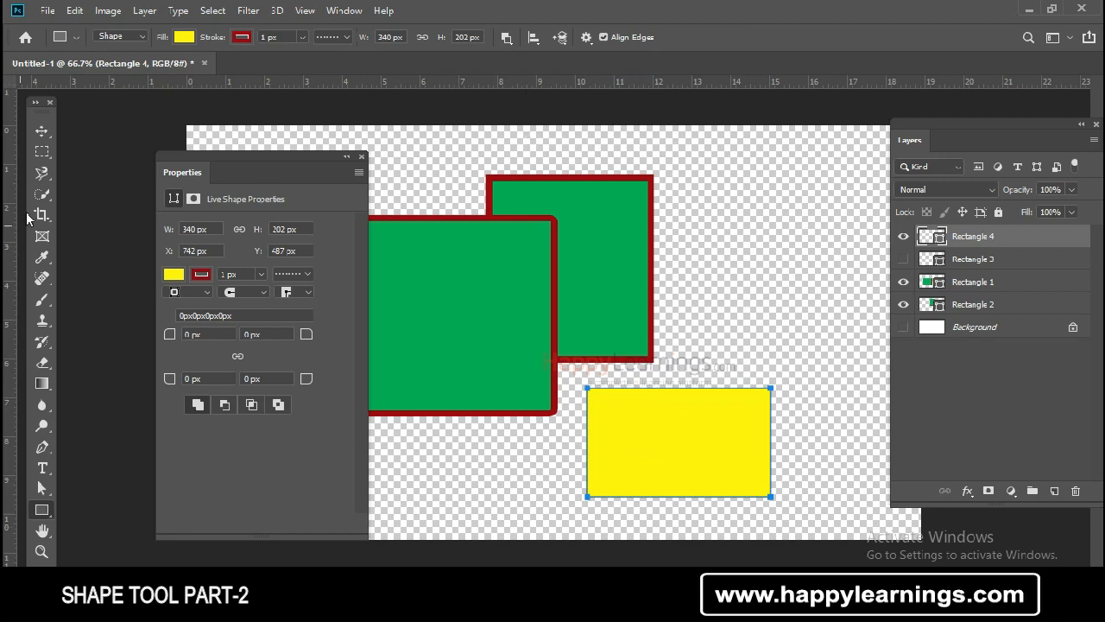
right_click(43, 510)
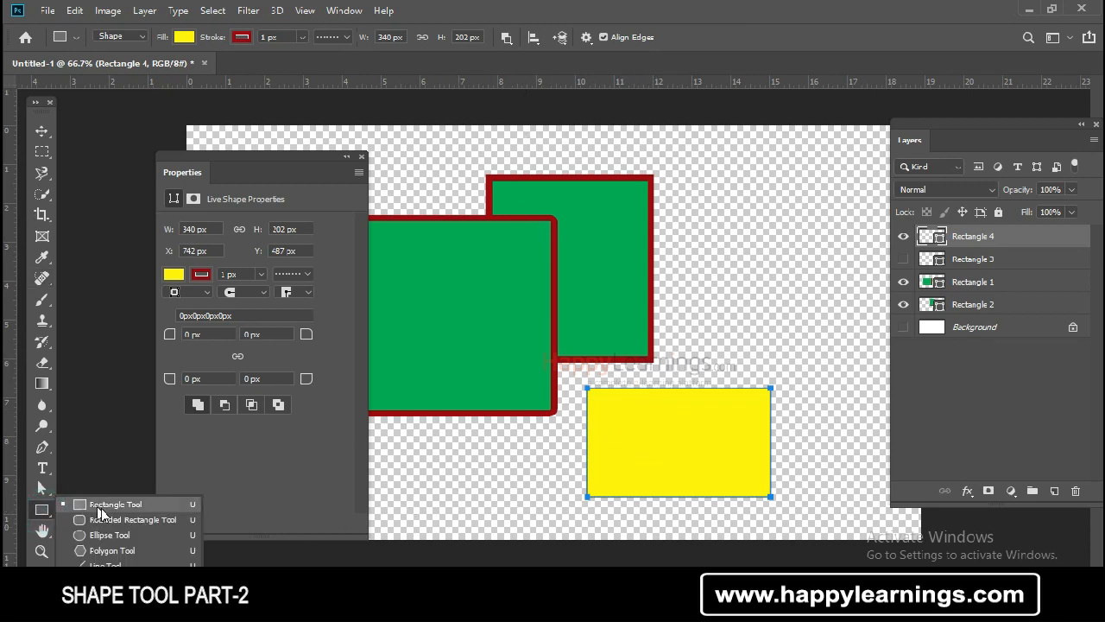
left_click(110, 535)
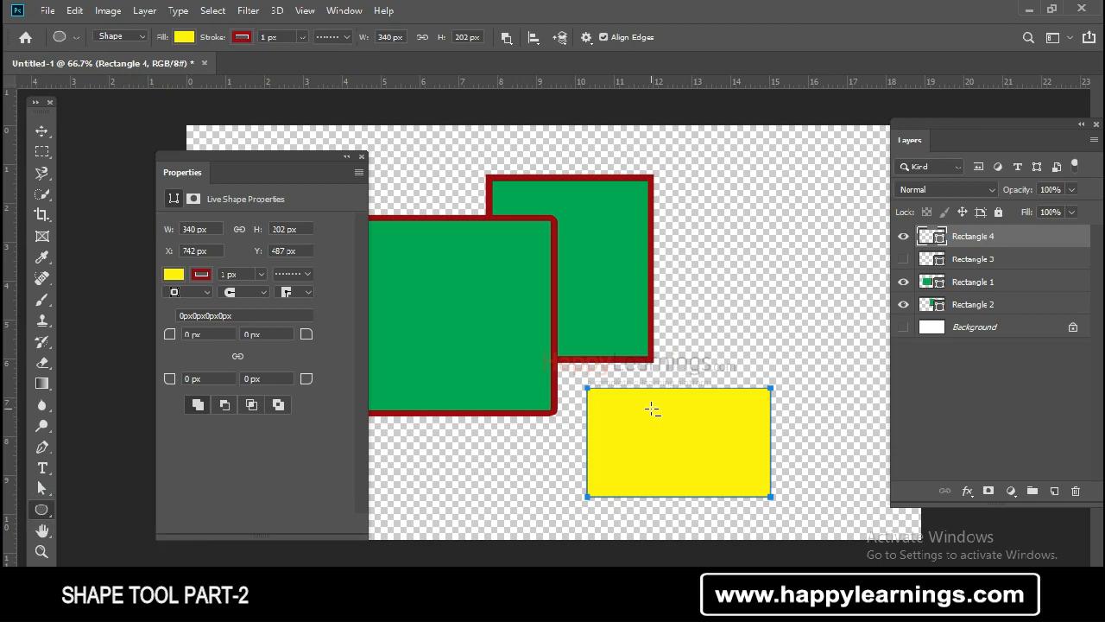
left_click_drag(642, 399, 717, 475)
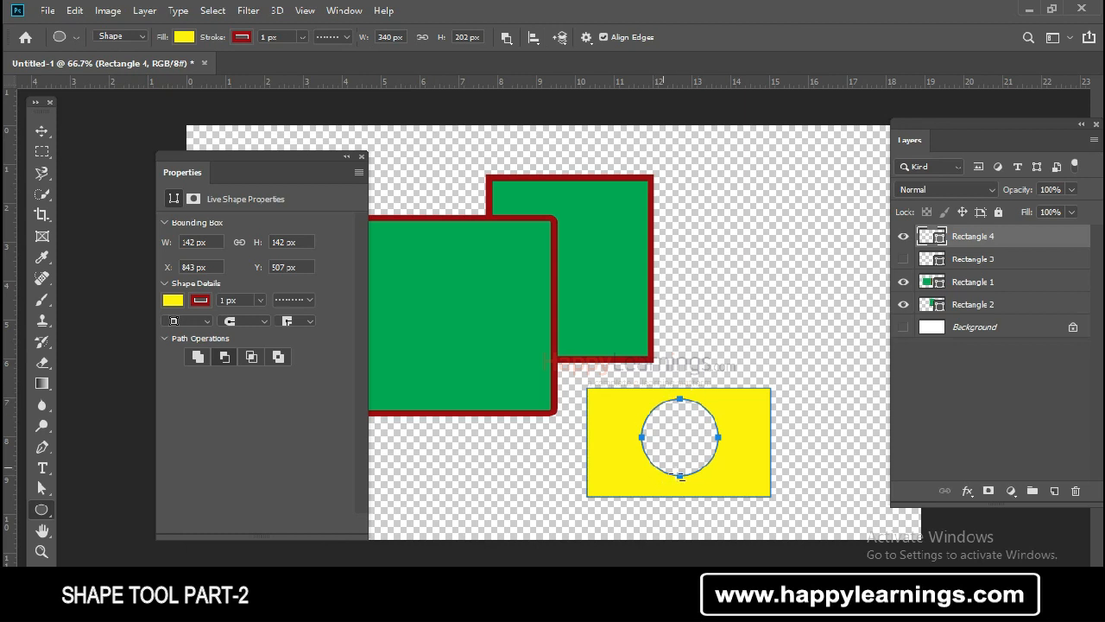
Deselect the layers and draw a yellow rectangle about 158 × 273 px on its own layer above the cut-out shape
left_click(507, 39)
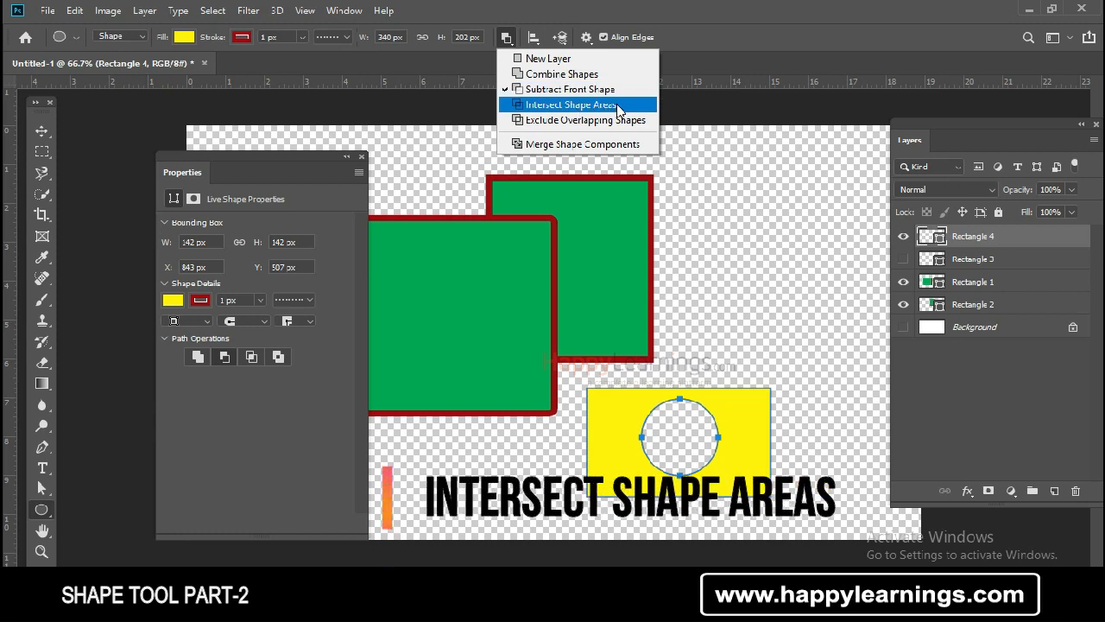
left_click(1013, 432)
left_click(998, 396)
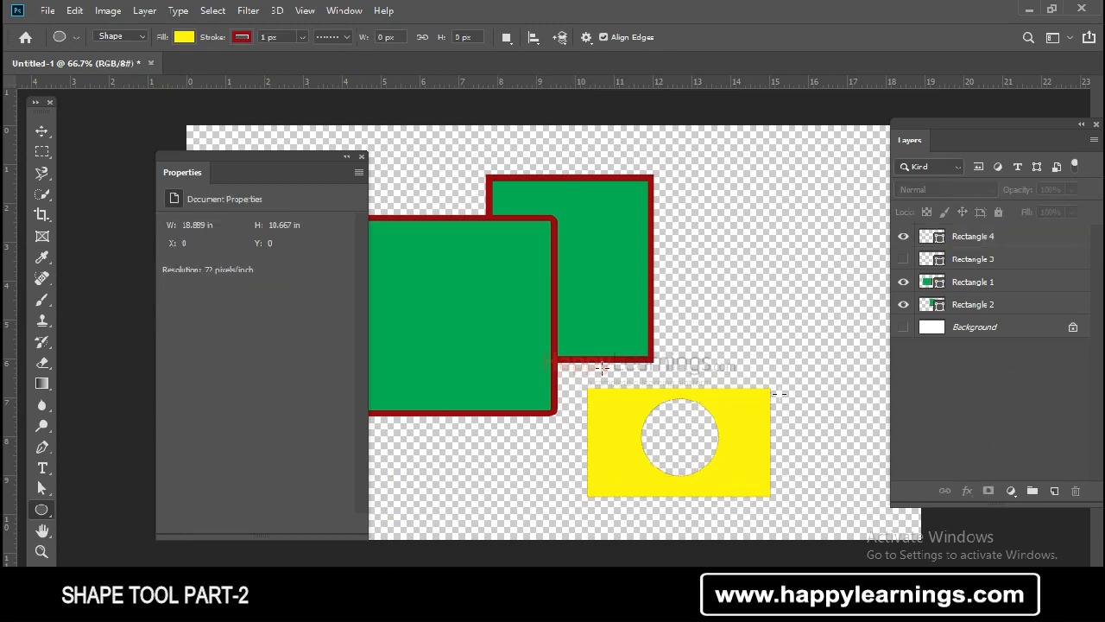
right_click(43, 507)
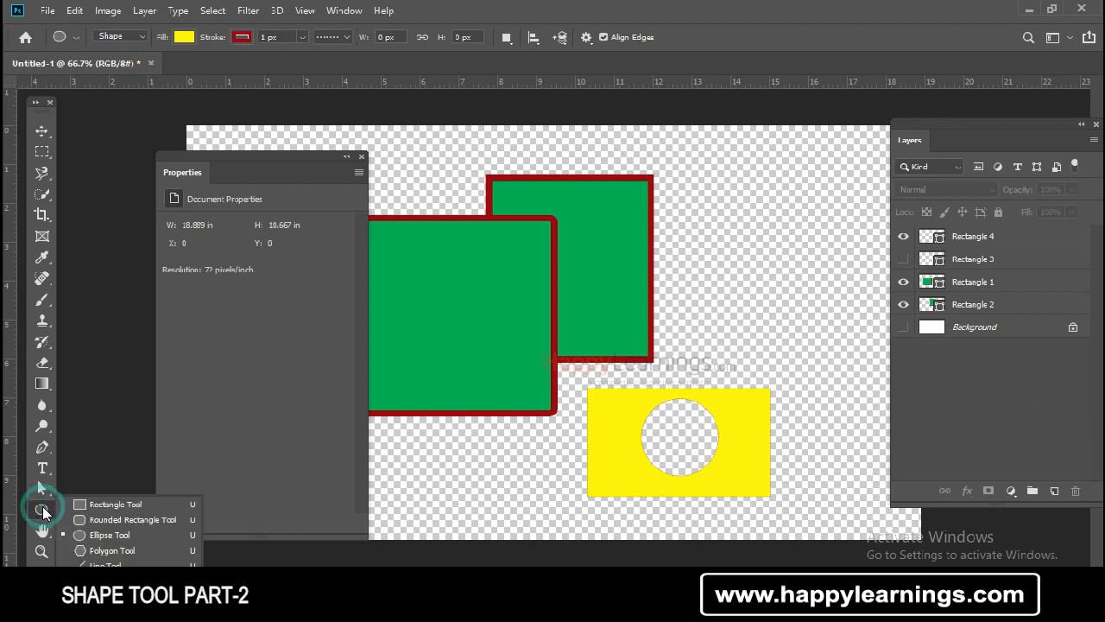
left_click(87, 502)
left_click_drag(730, 187, 816, 335)
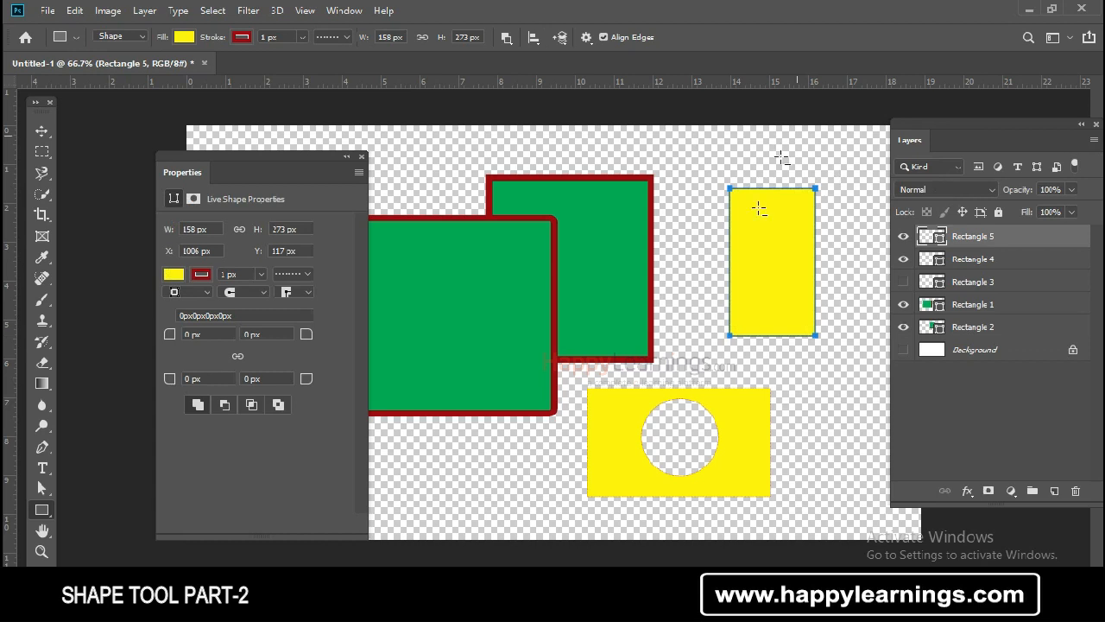
Set the path operation to Intersect Shape Areas and draw a wide rectangle about 307 × 127 px across the tall yellow one
left_click(514, 39)
left_click(546, 102)
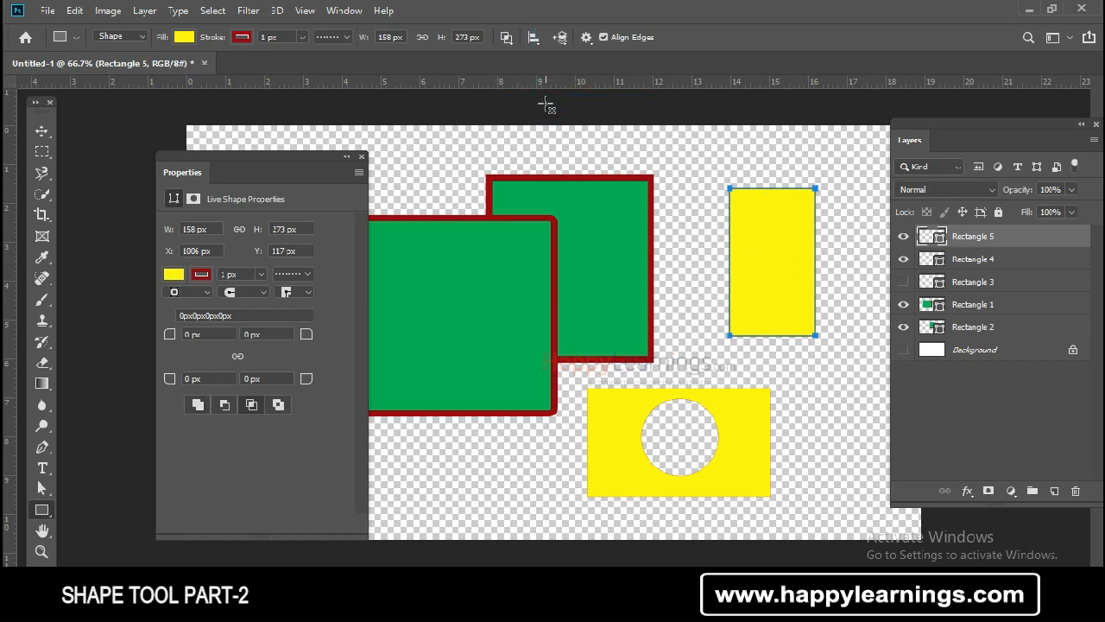
left_click_drag(693, 219, 860, 285)
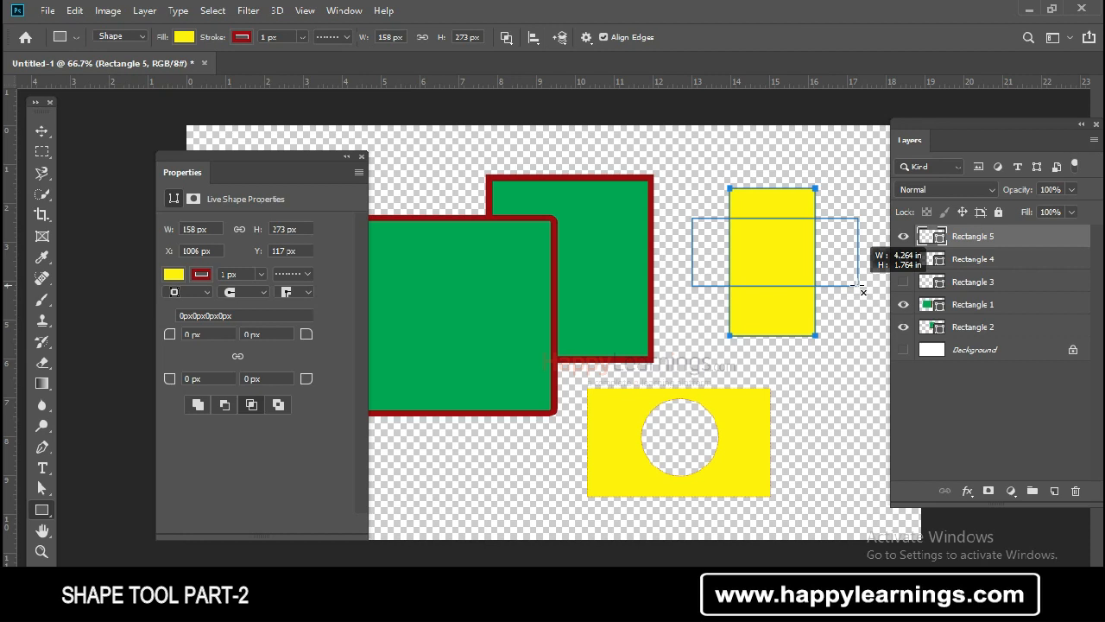
left_click_drag(859, 285, 860, 285)
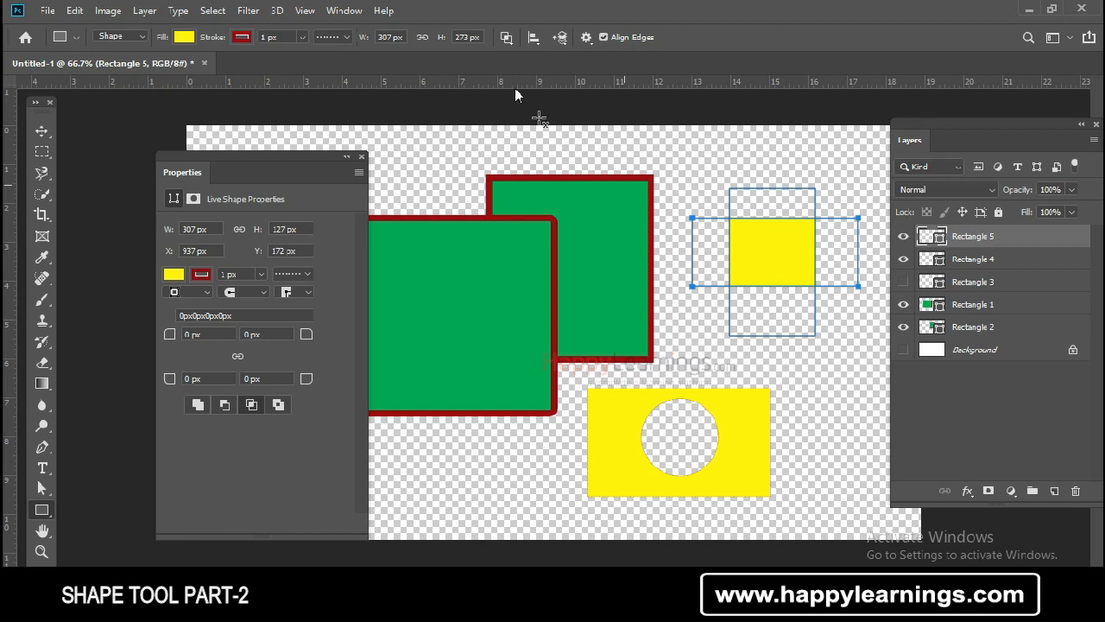
Change the path operation of the wide rectangle crossing the tall one to Exclude Overlapping Shapes
left_click(507, 38)
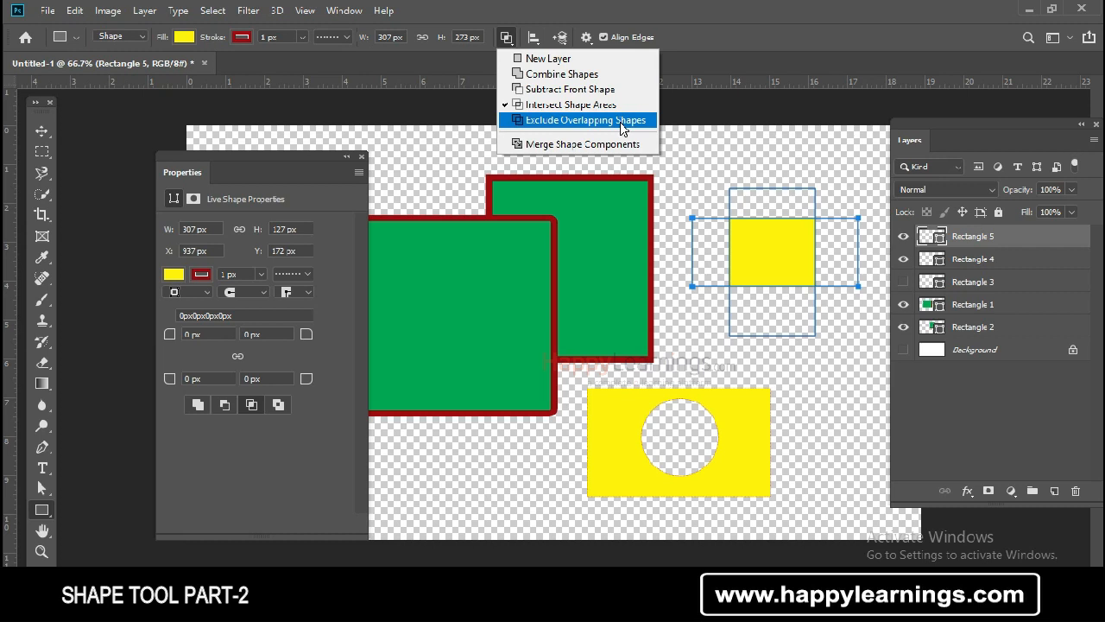
left_click(620, 121)
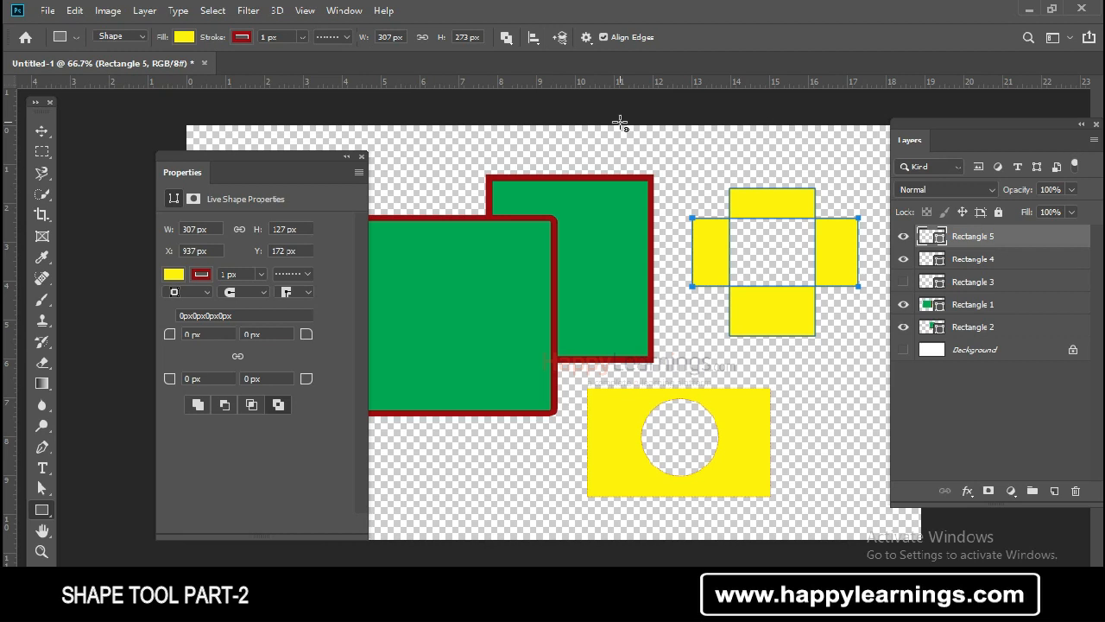
Merge the shape components of Rectangle 5 into a regular path and check the layer by toggling its visibility
left_click(506, 37)
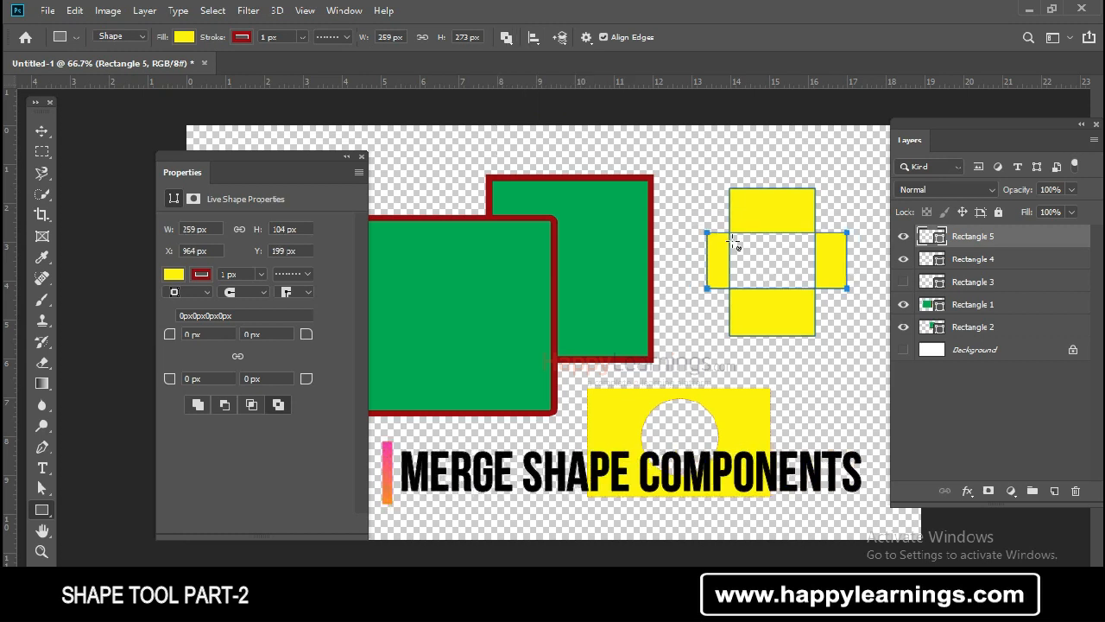
left_click(648, 149)
left_click(506, 37)
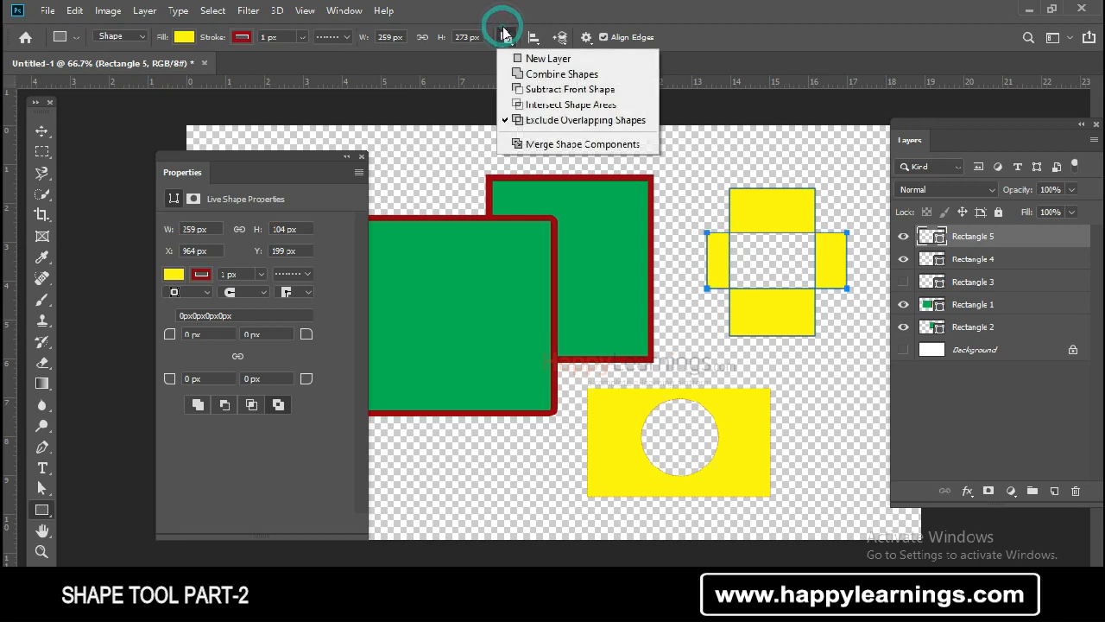
left_click(551, 156)
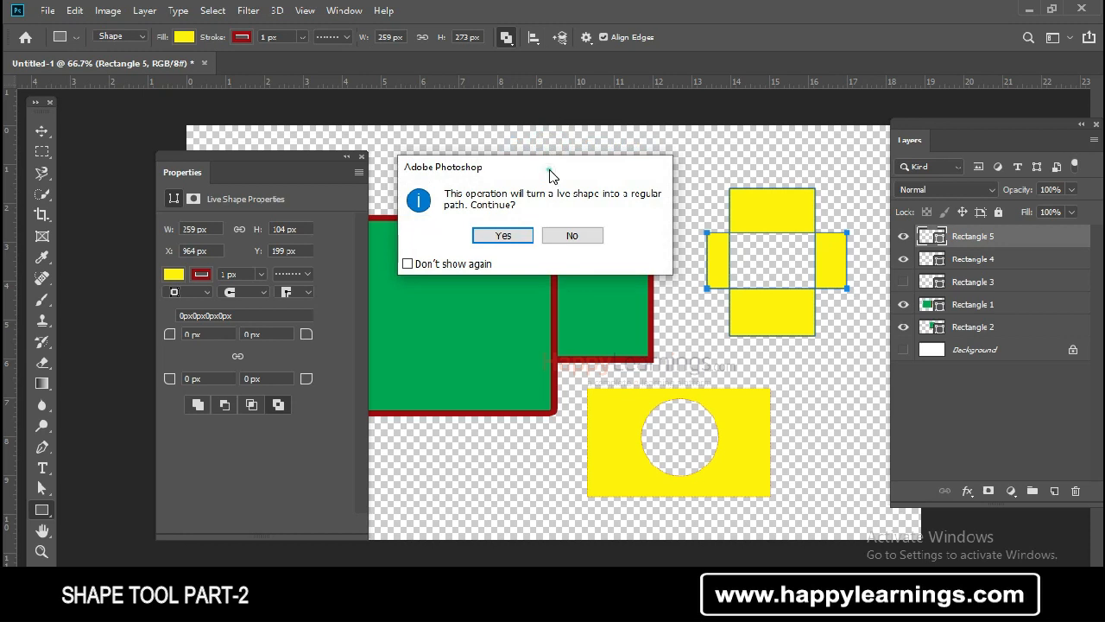
left_click_drag(551, 172, 527, 176)
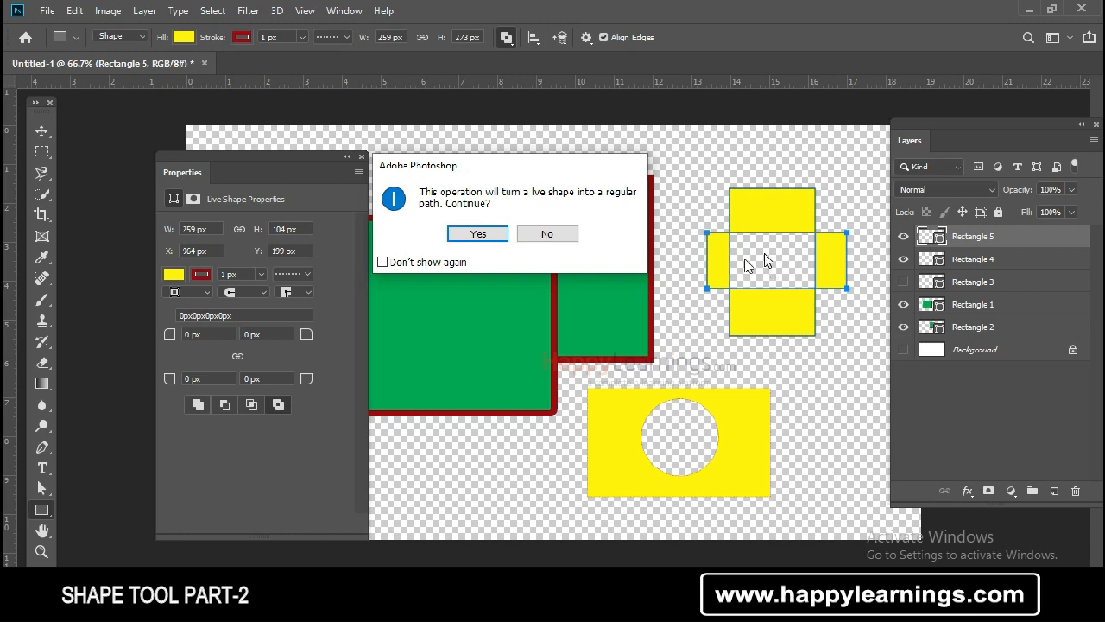
left_click(482, 234)
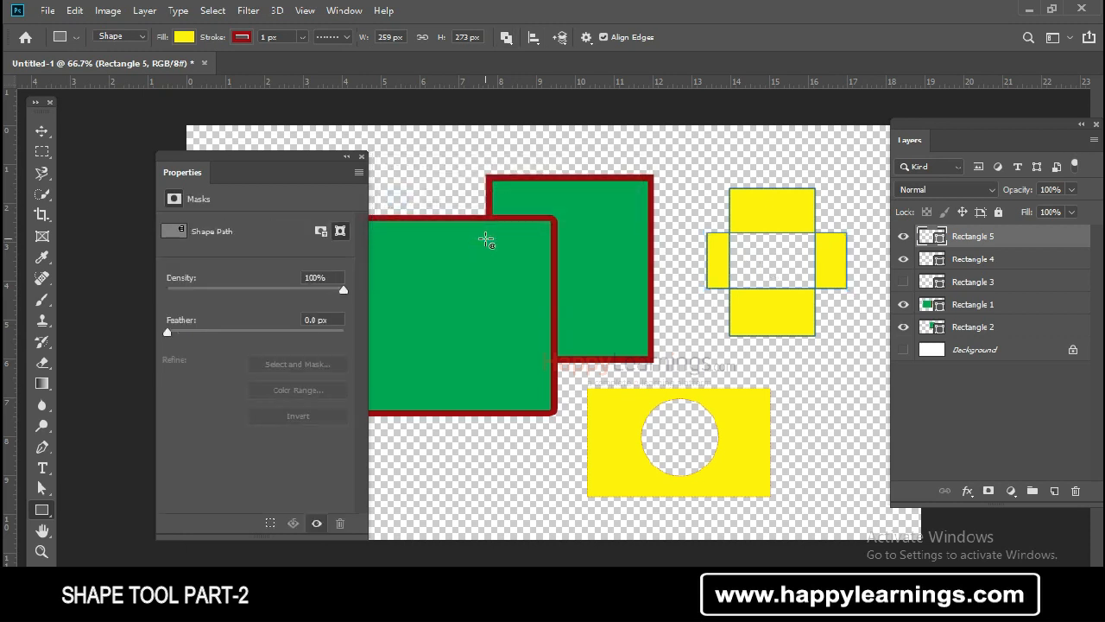
left_click(904, 236)
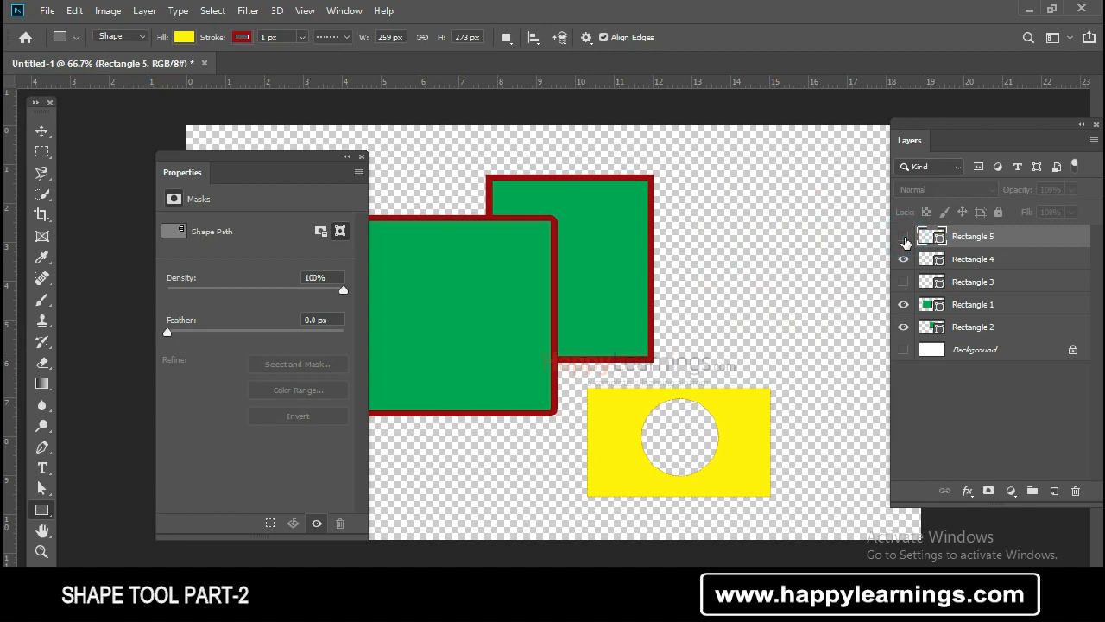
left_click(903, 236)
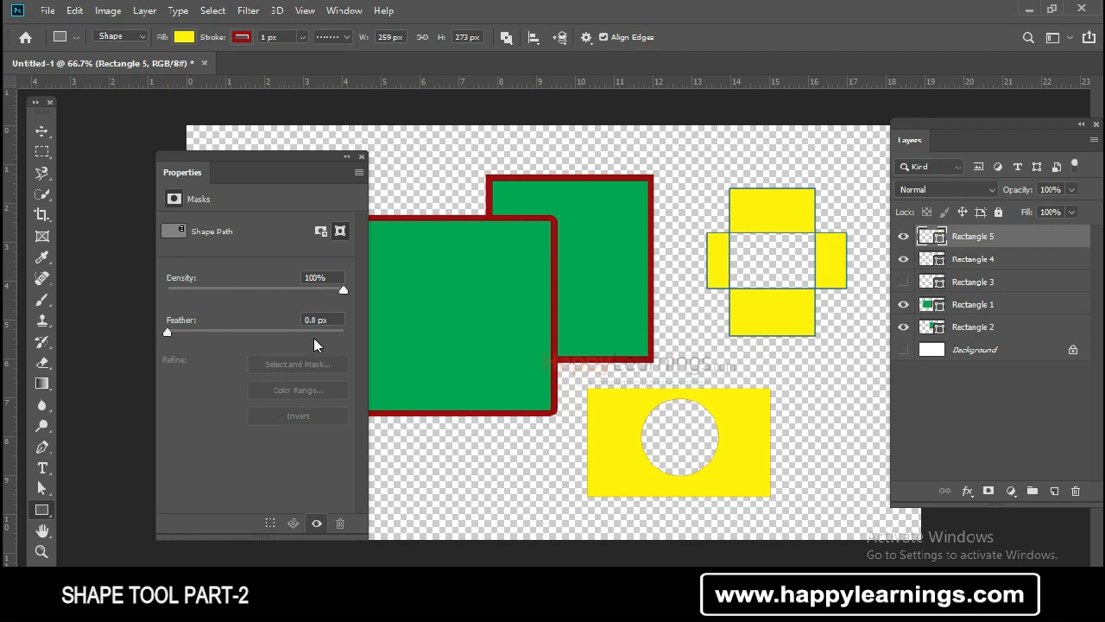
Draw a yellow rounded rectangle about 574 × 381 px with 10 px corner radius in the middle of the canvas
right_click(42, 510)
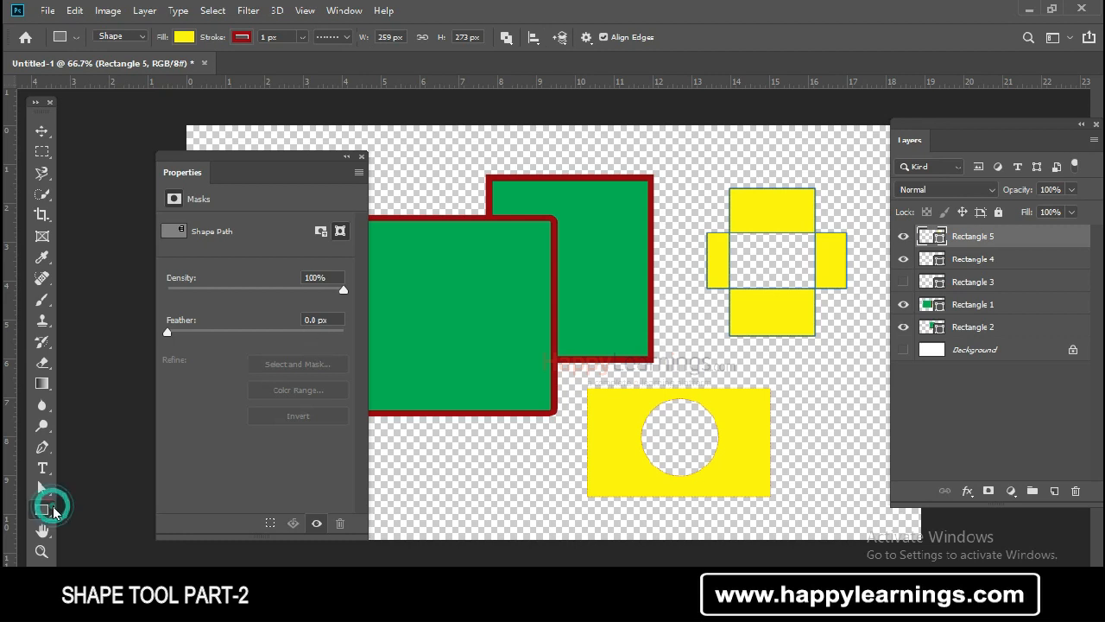
left_click(133, 505)
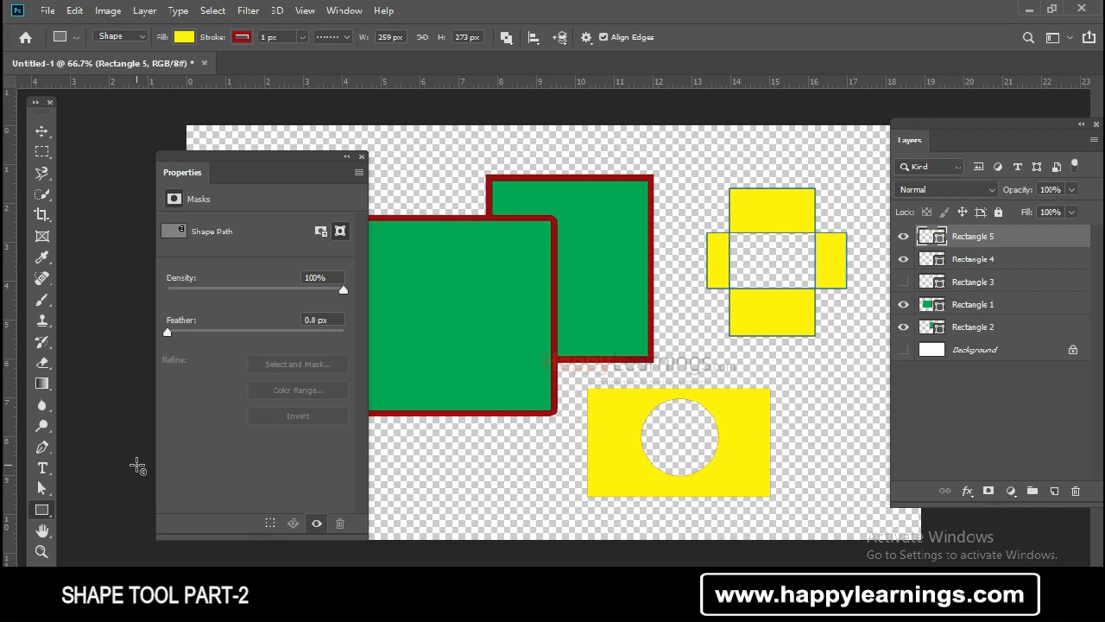
right_click(42, 510)
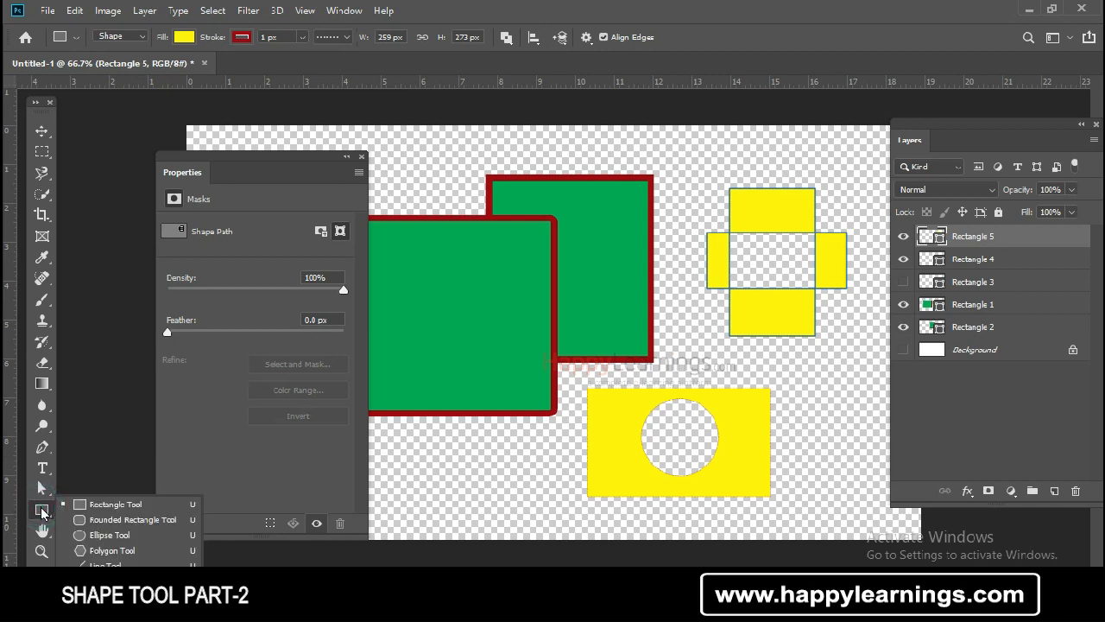
left_click(127, 522)
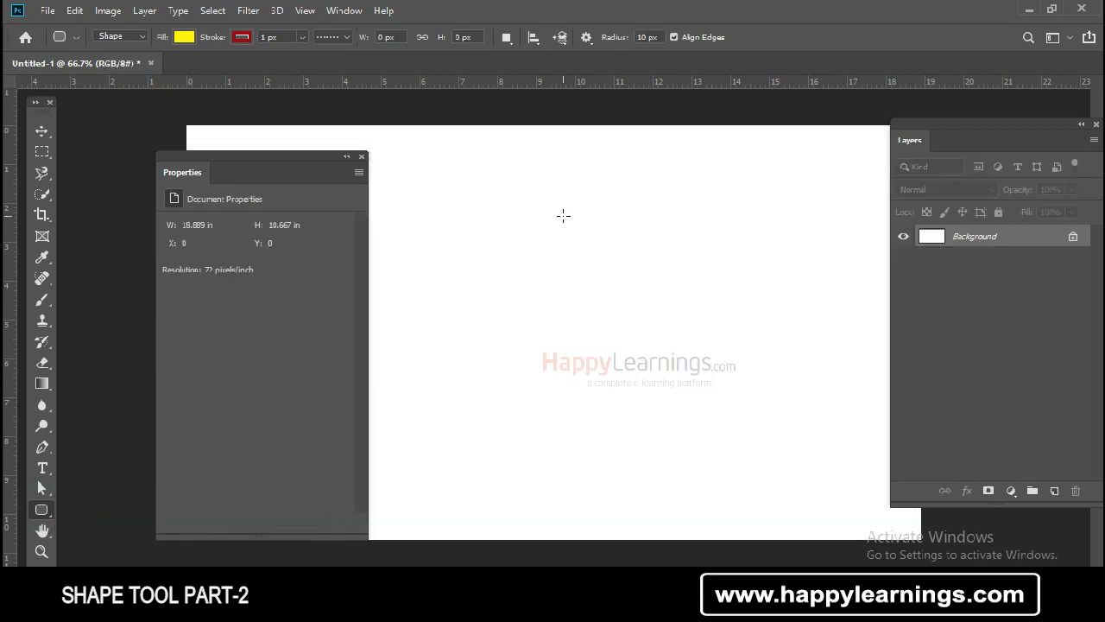
left_click_drag(262, 156, 232, 137)
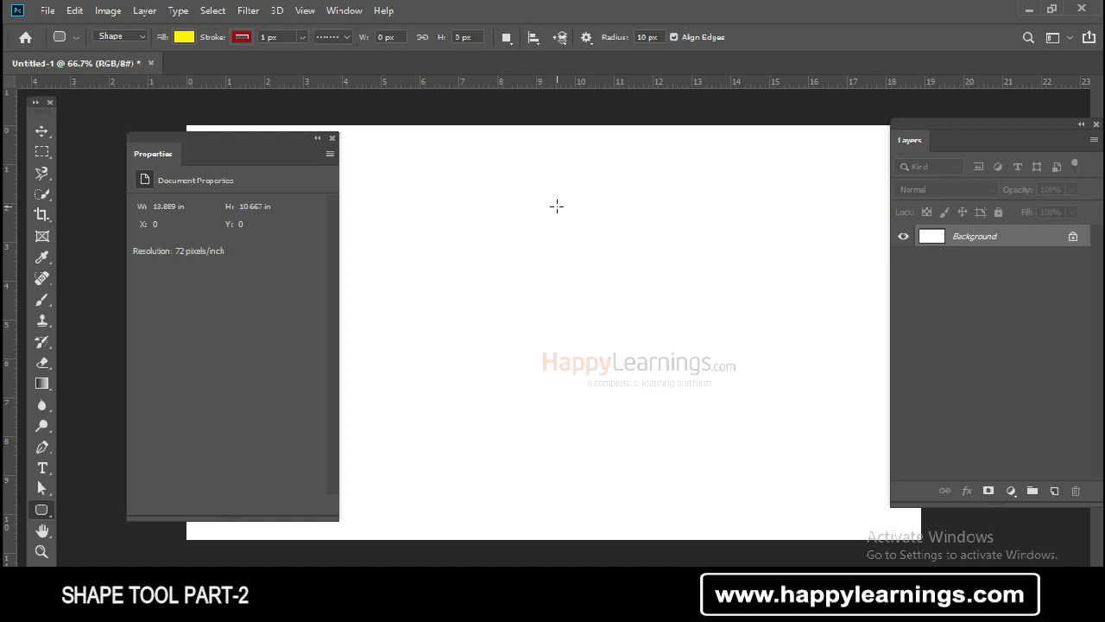
left_click_drag(417, 210, 725, 415)
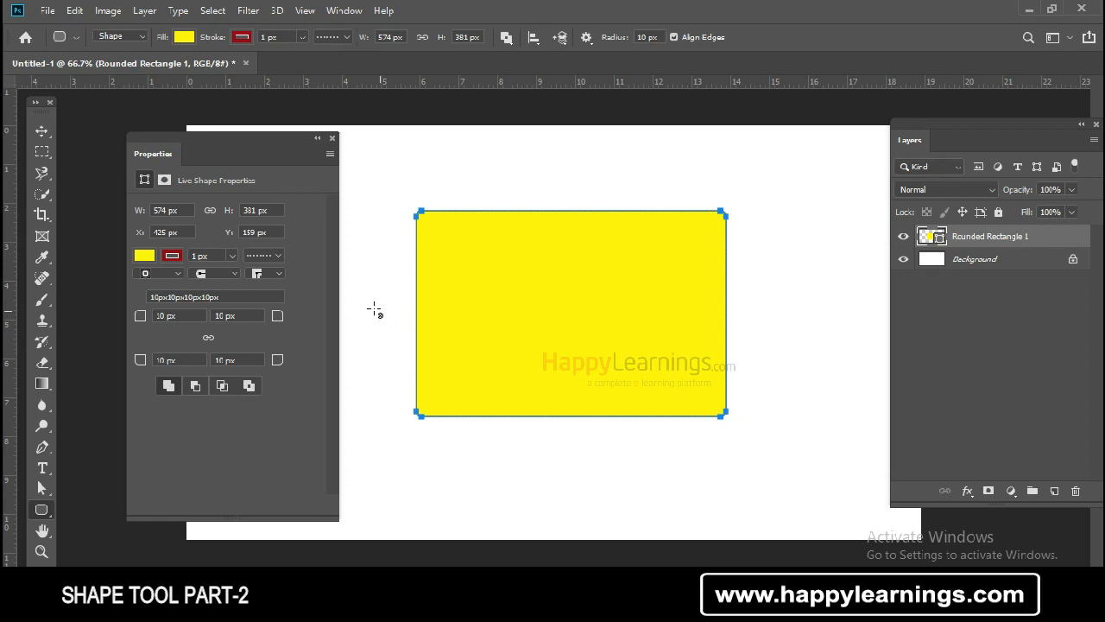
Draw a circle about 499 × 499 px overlapping the rounded rectangle and set its path operation to Combine Shapes
left_click(42, 510)
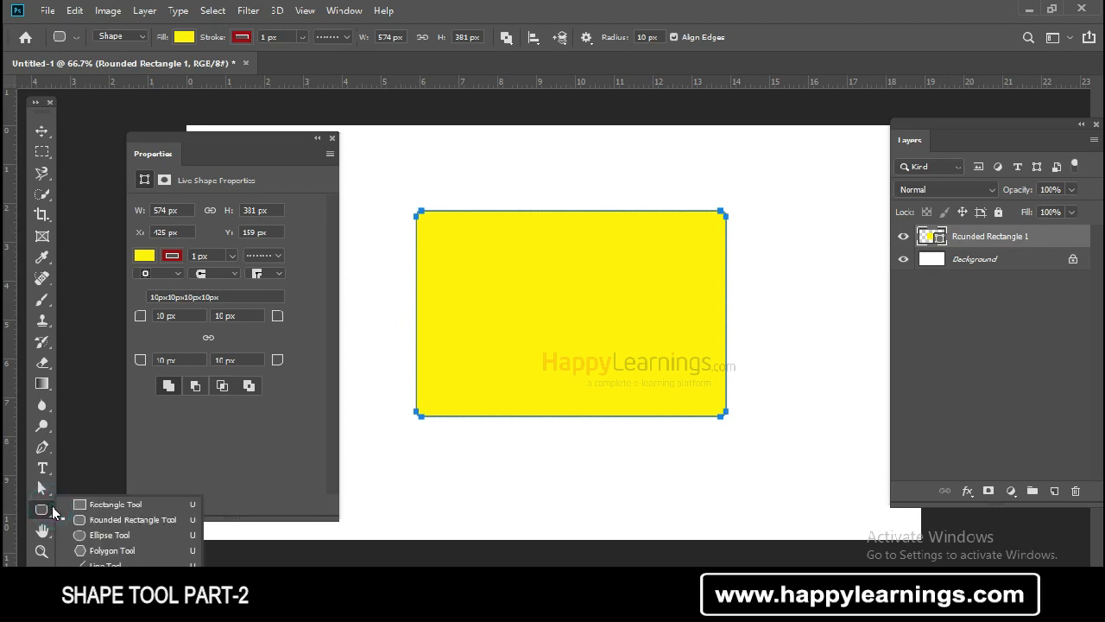
left_click(150, 537)
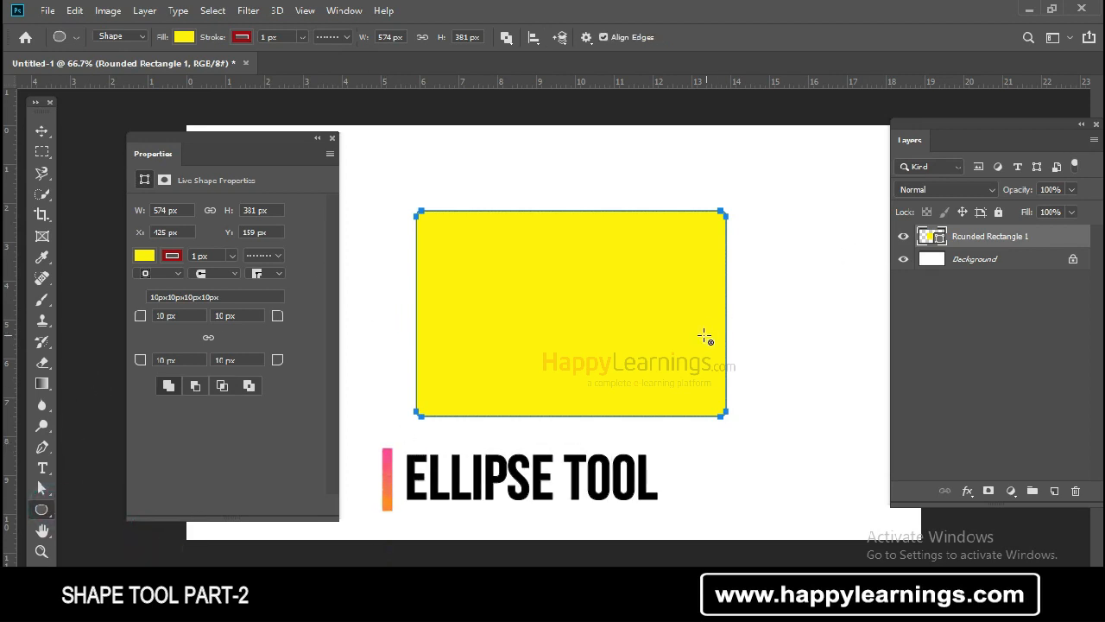
left_click_drag(567, 182, 835, 467)
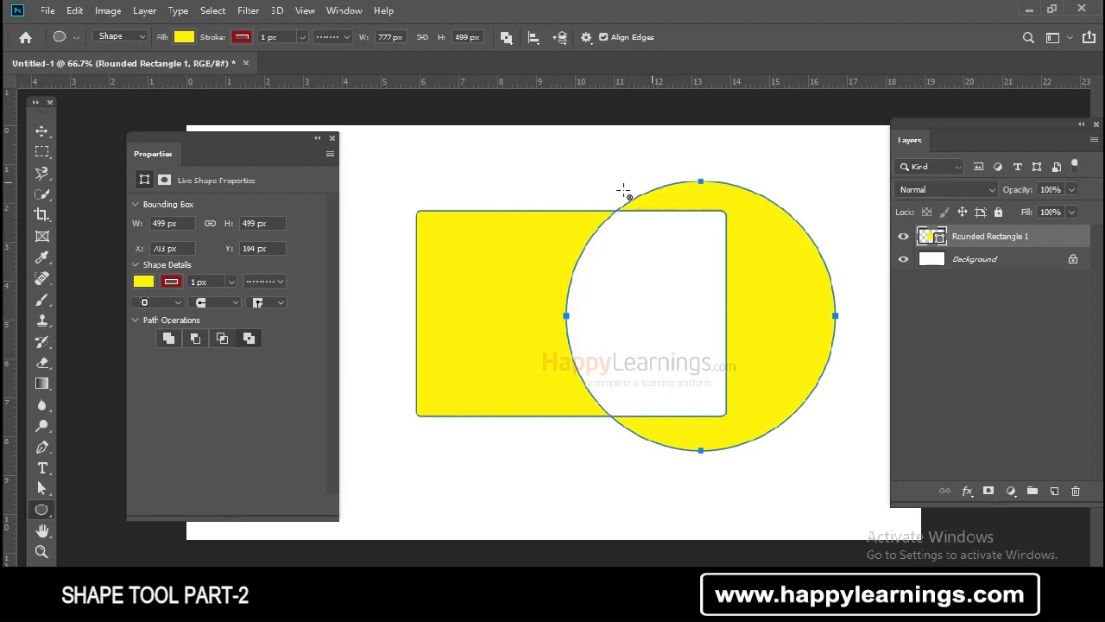
left_click(506, 37)
left_click(535, 74)
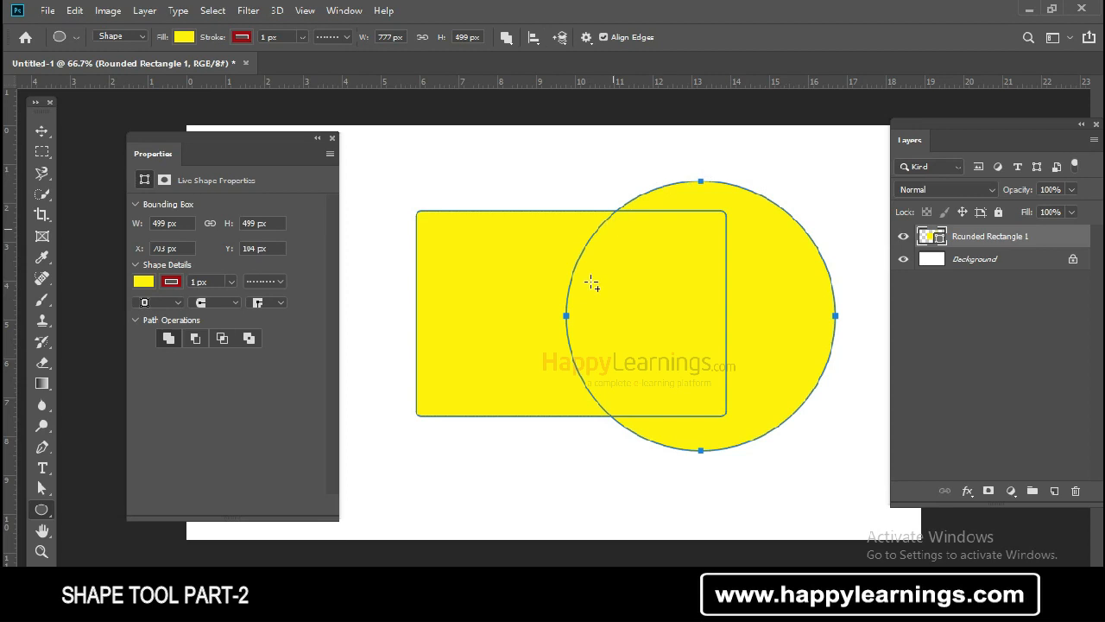
Delete the combined shapes and draw a yellow circle about 499 × 499 px in the middle of the canvas
key("Delete")
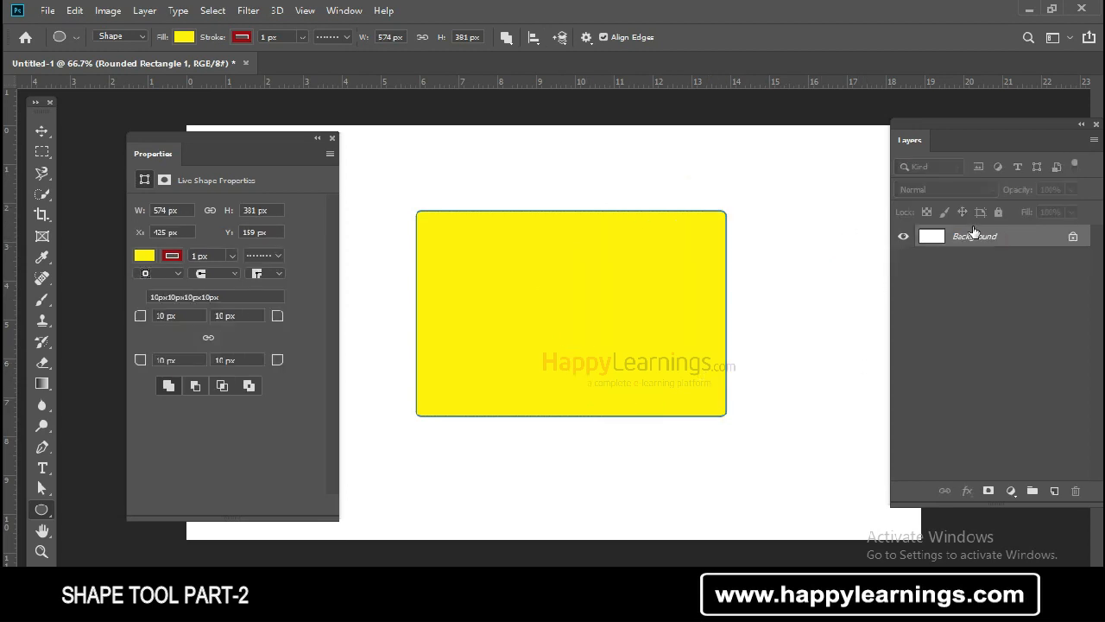
key("Delete")
left_click(42, 509)
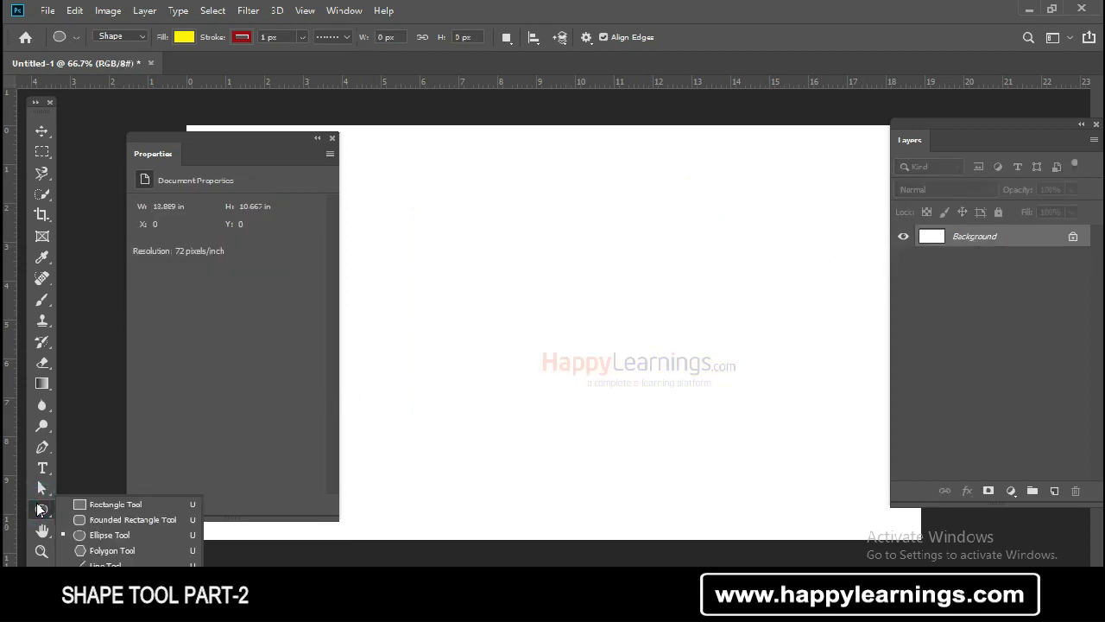
left_click(112, 533)
left_click_drag(456, 202, 728, 494)
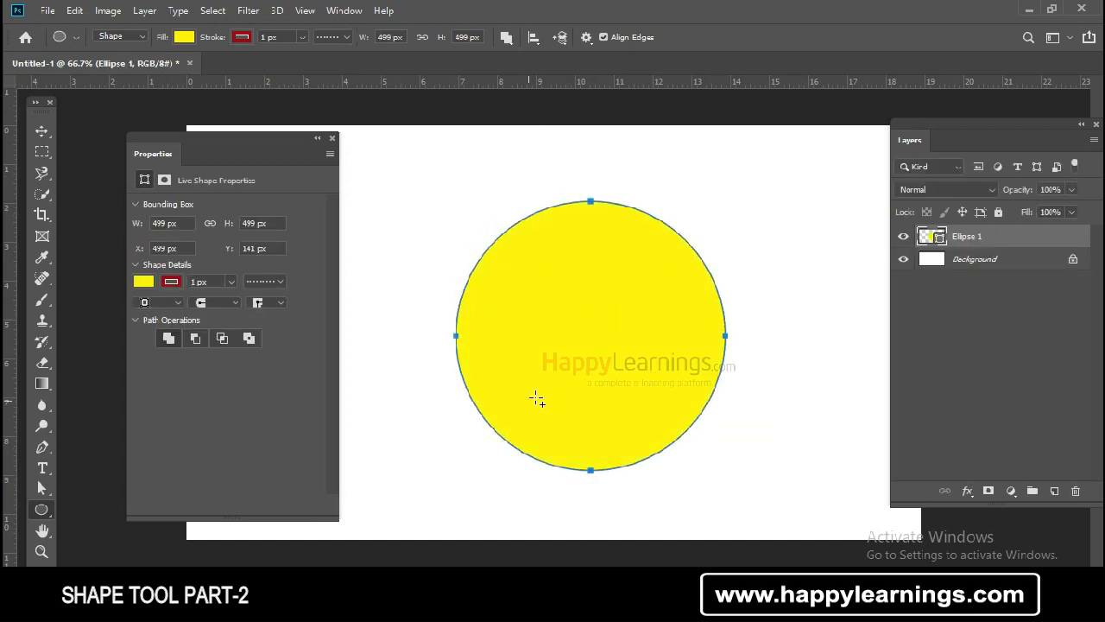
Delete the circle and try the Polygon tool with a five-sided shape about 383 × 366 px
right_click(41, 510)
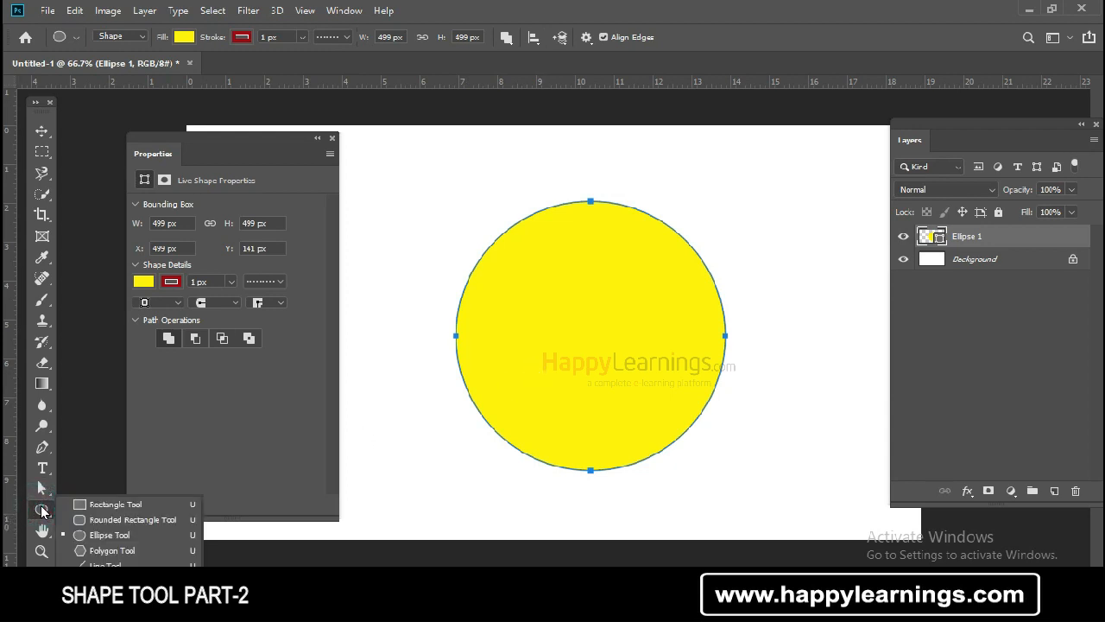
left_click(136, 548)
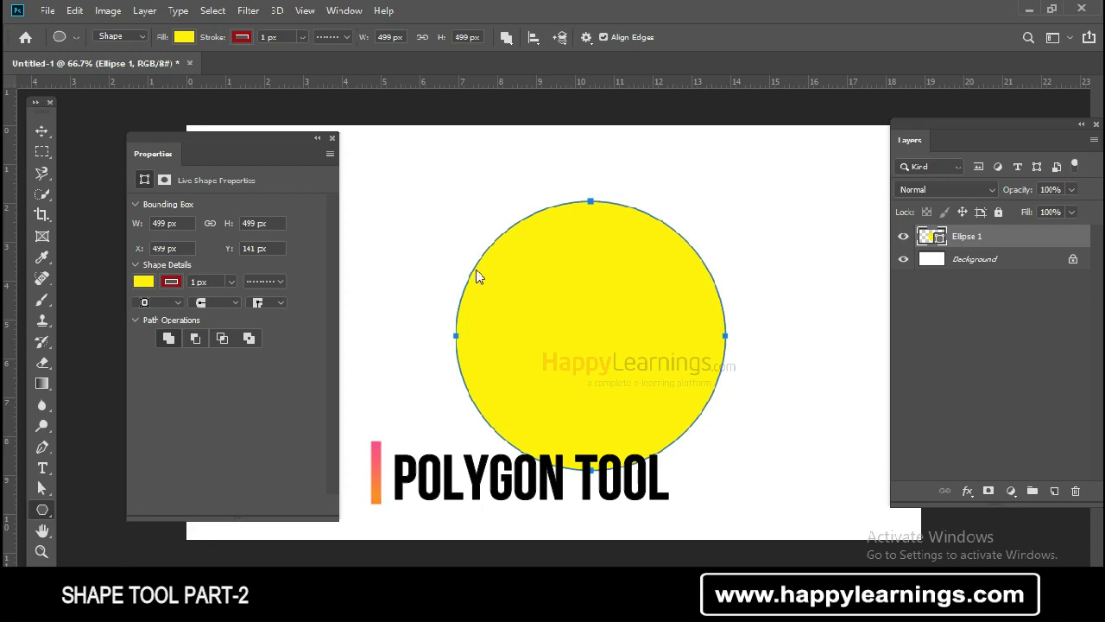
key("Delete")
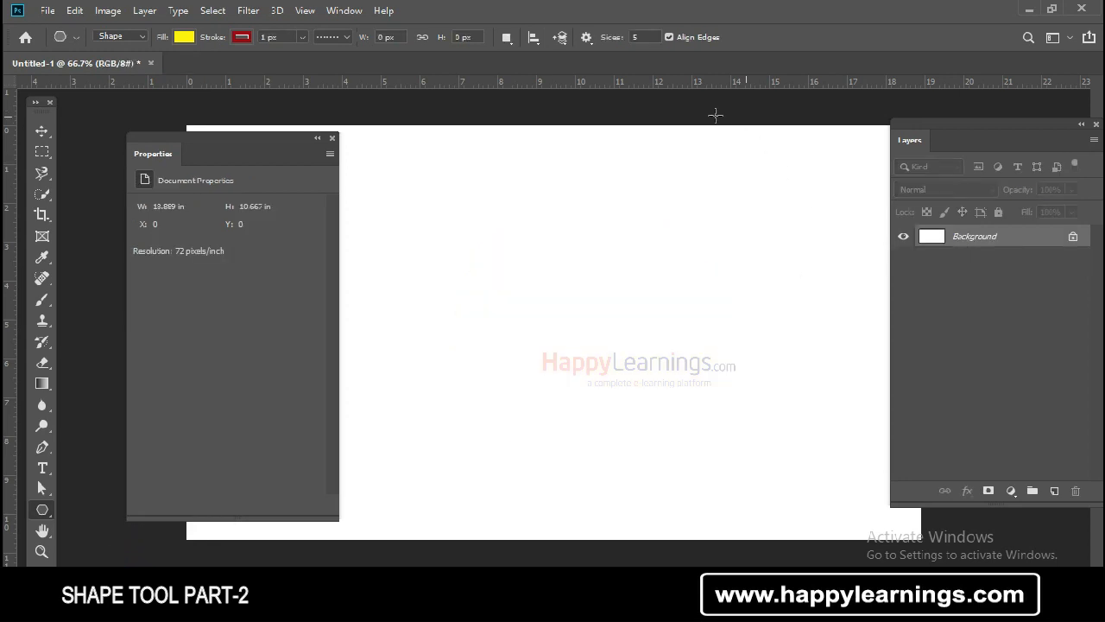
left_click_drag(592, 308, 543, 320)
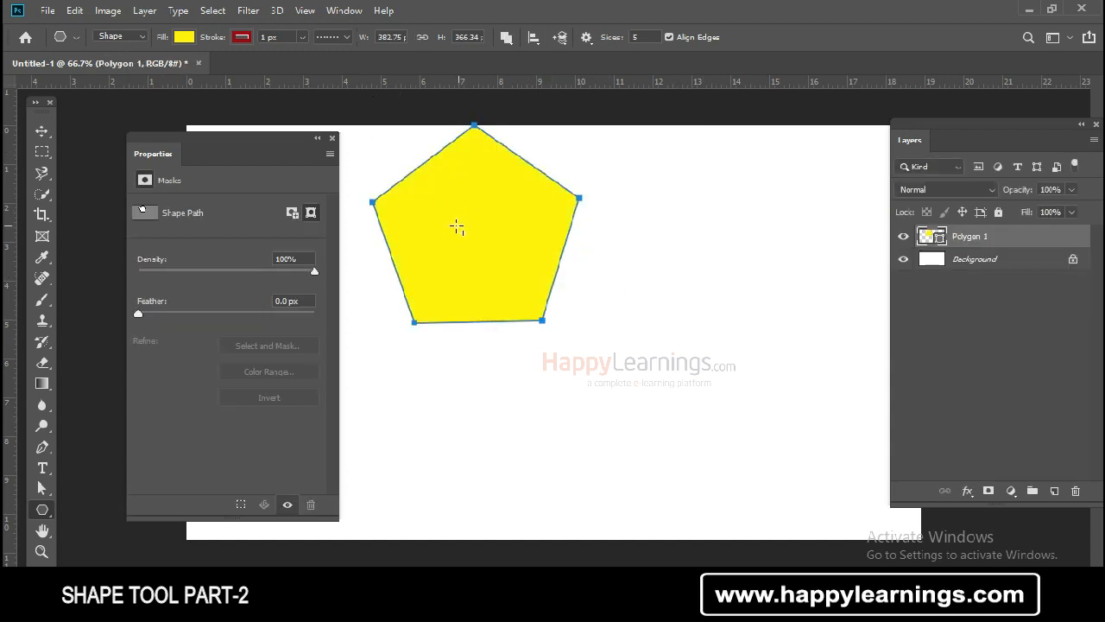
key("ctrl+z")
Set the polygon to 8 sides, draw an octagon about 365 × 365 px, and close the shape properties
left_click(643, 36)
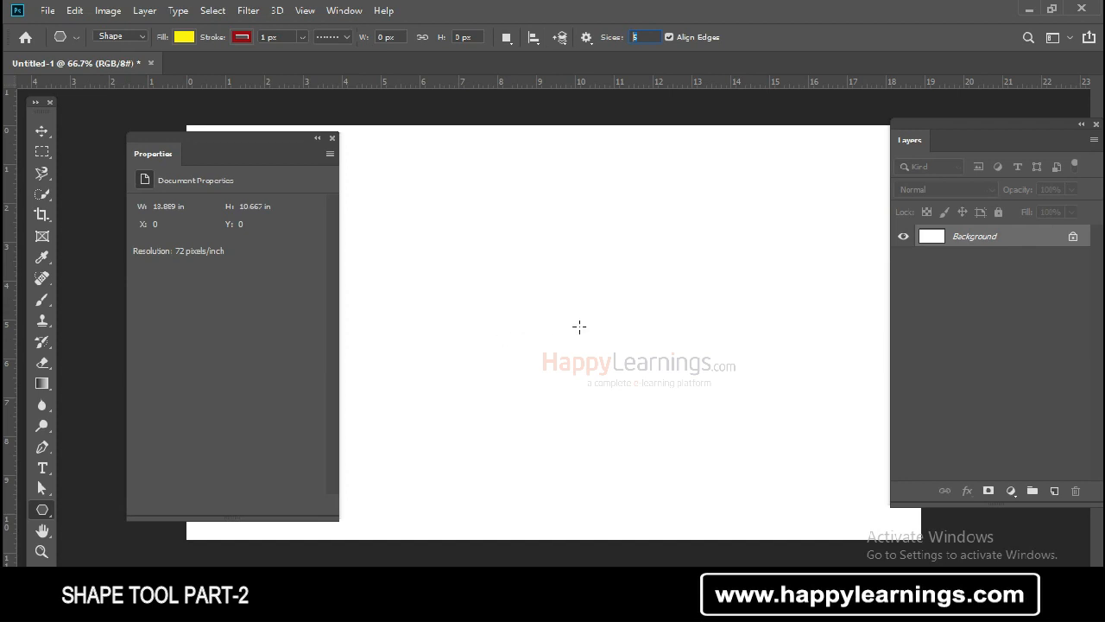
left_click_drag(545, 258, 591, 353)
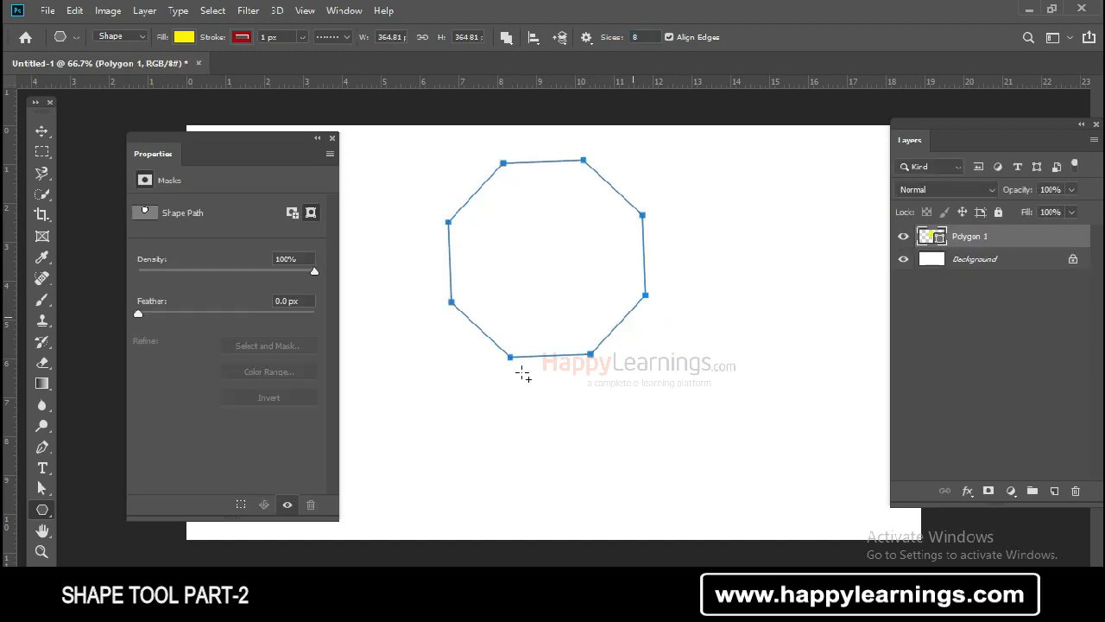
left_click(643, 37)
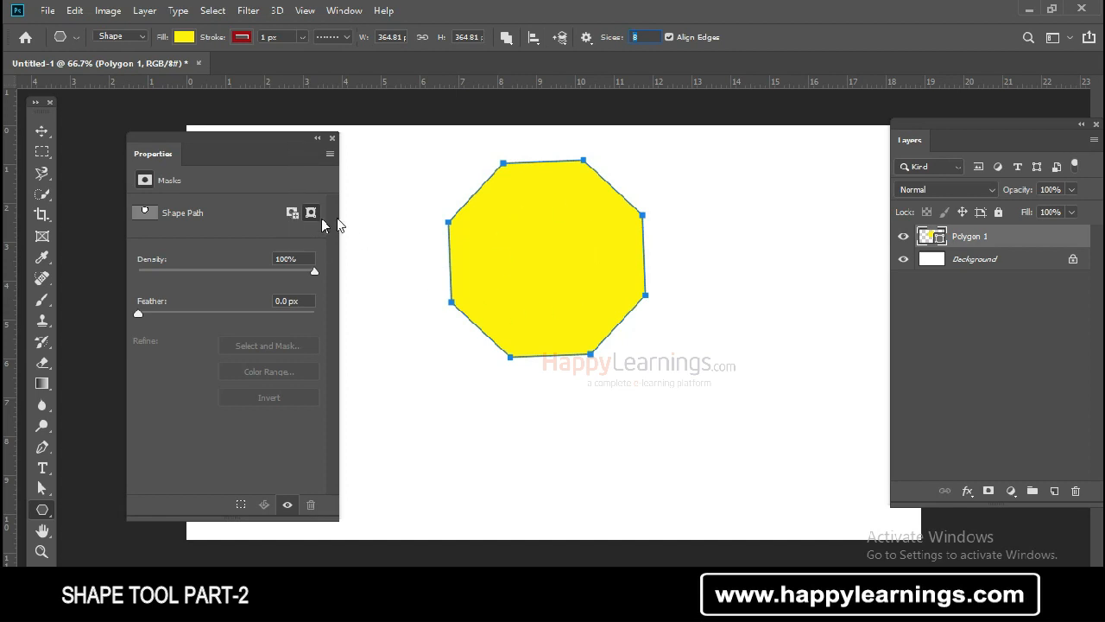
left_click(333, 137)
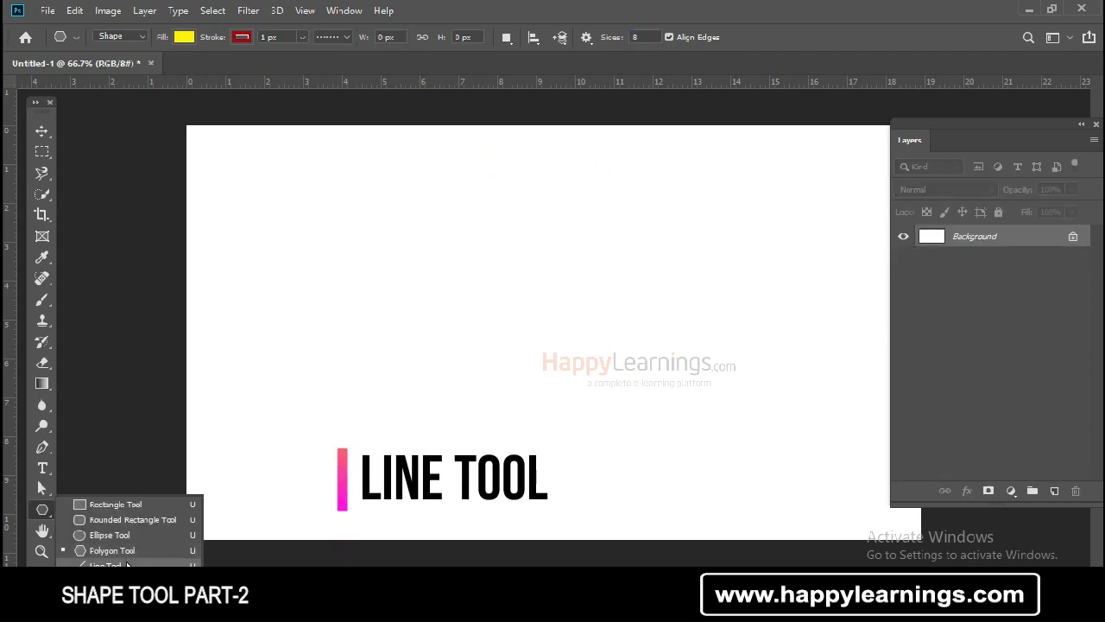
Draw a horizontal line about 894 px long across the canvas with the Line tool and check it with the Move tool
left_click(126, 561)
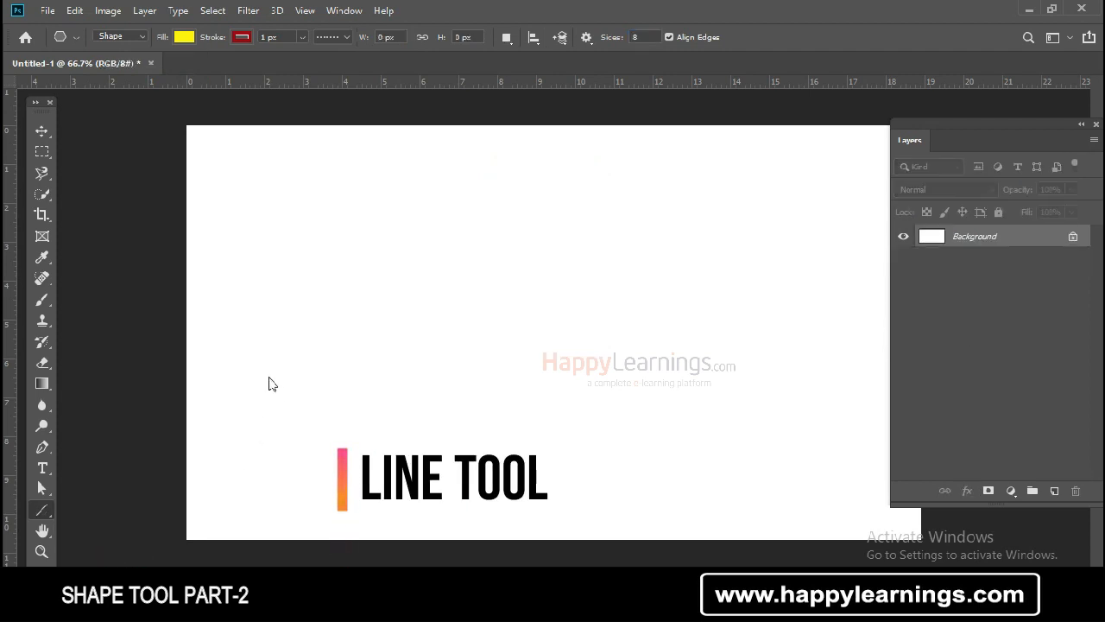
left_click_drag(247, 335, 730, 335)
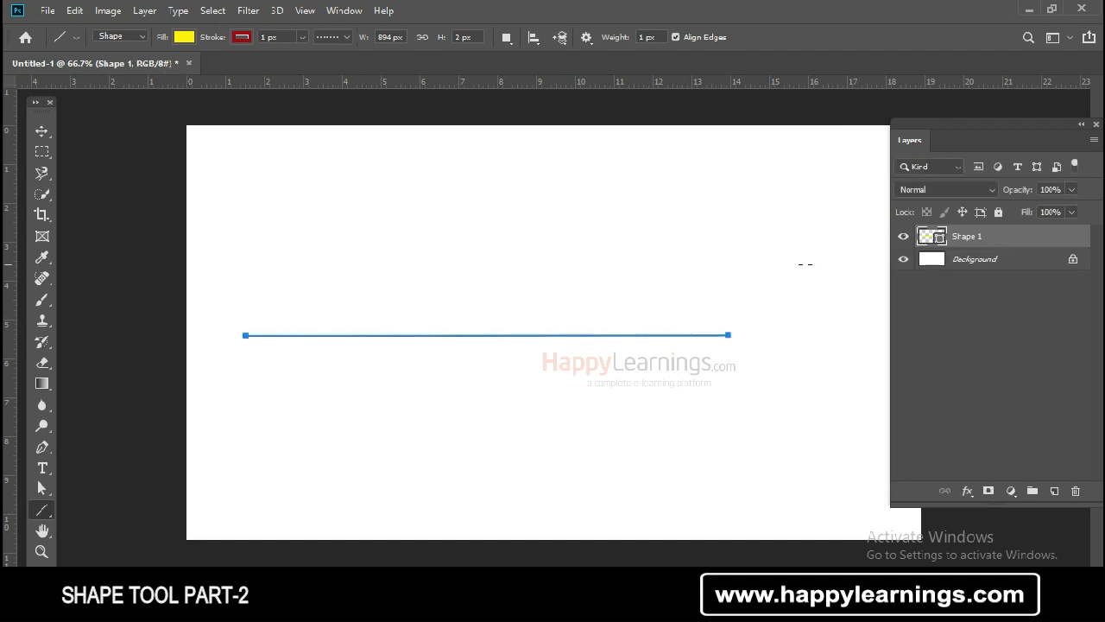
left_click(42, 130)
left_click(923, 321)
left_click(973, 244)
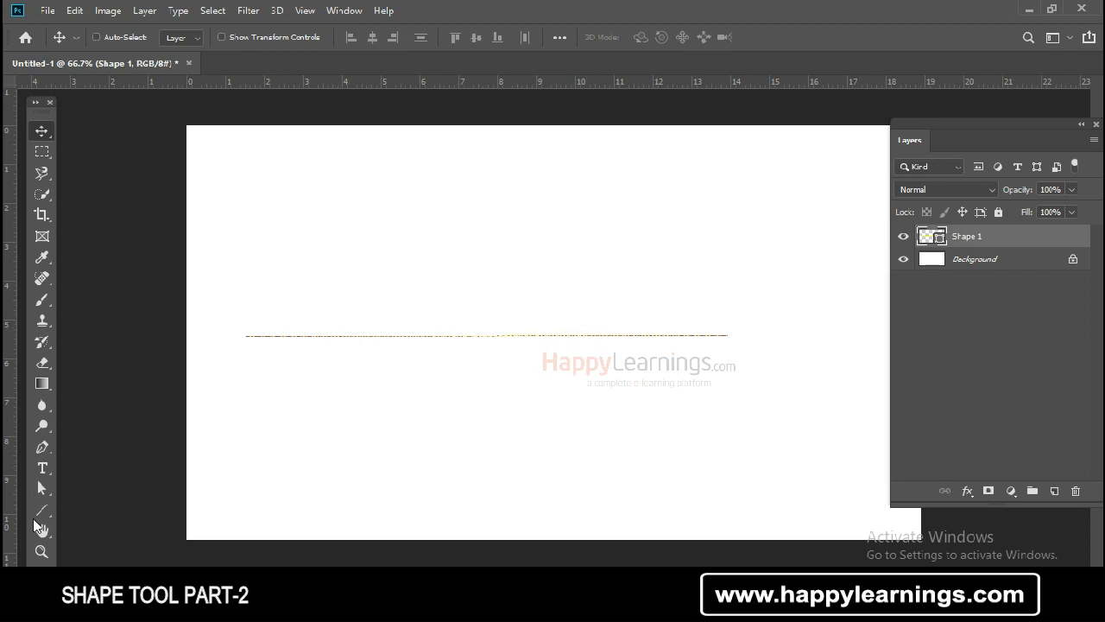
Remove the line's fill color and change its stroke style to a solid line
left_click(41, 513)
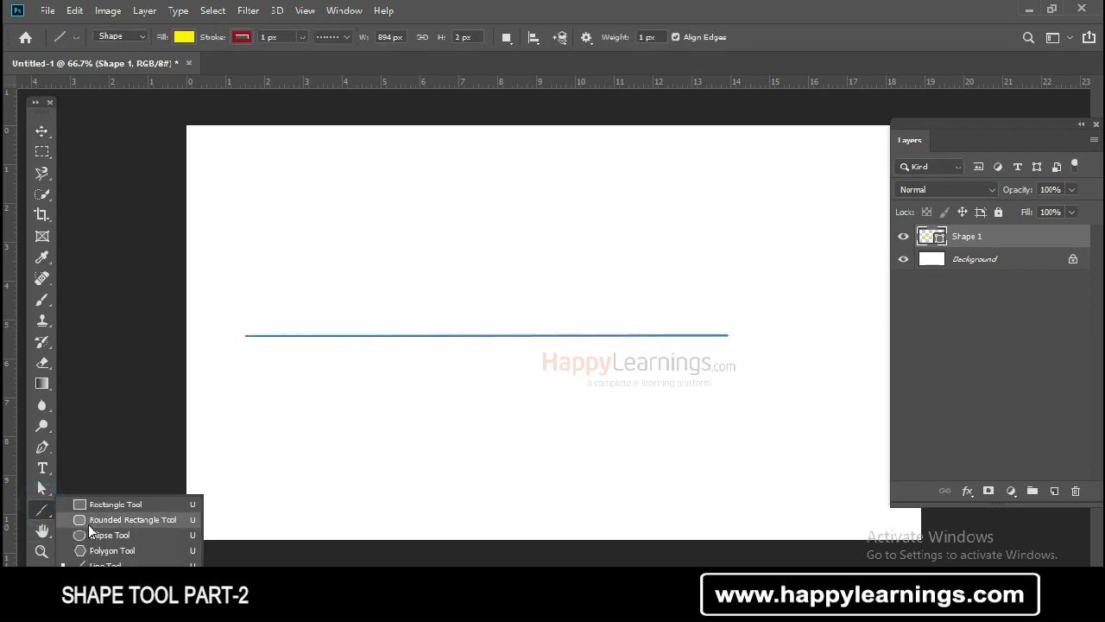
left_click(97, 565)
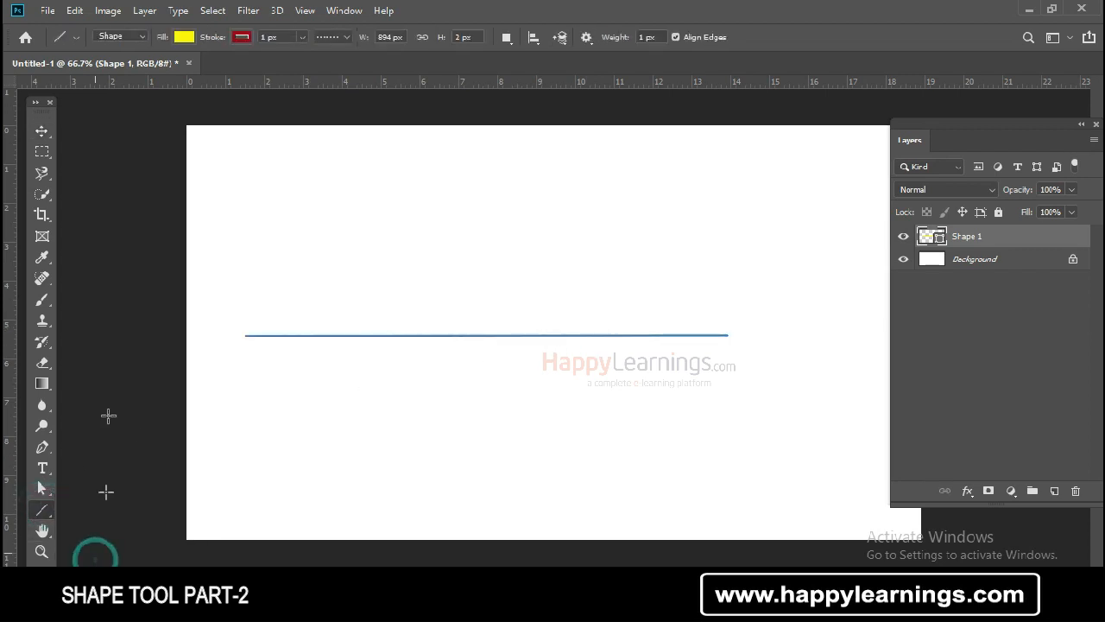
left_click(182, 38)
left_click(115, 69)
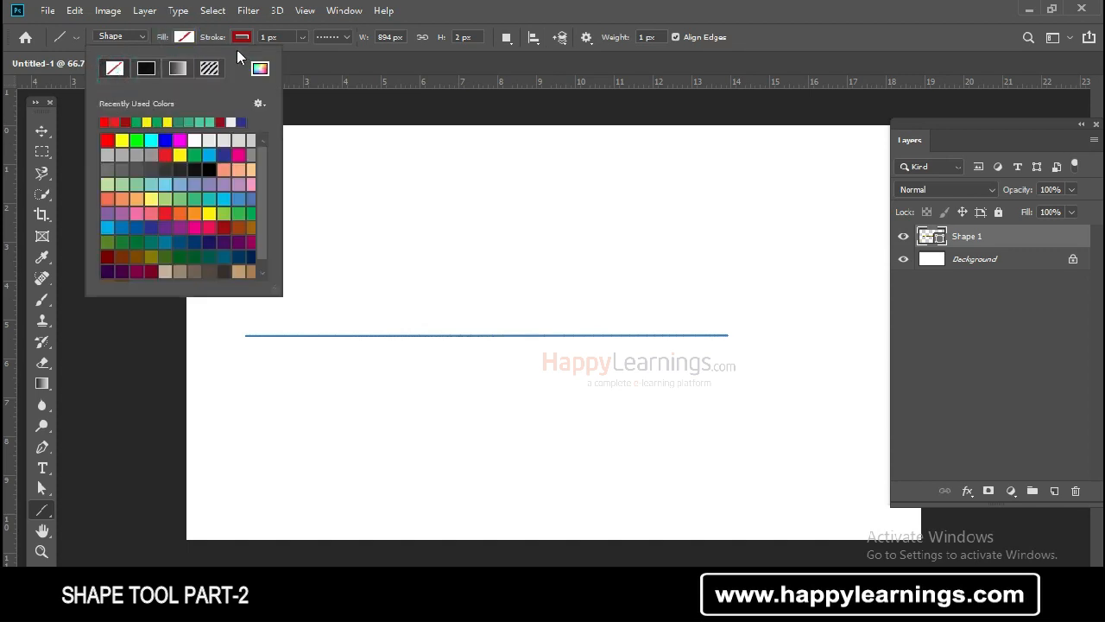
left_click(334, 38)
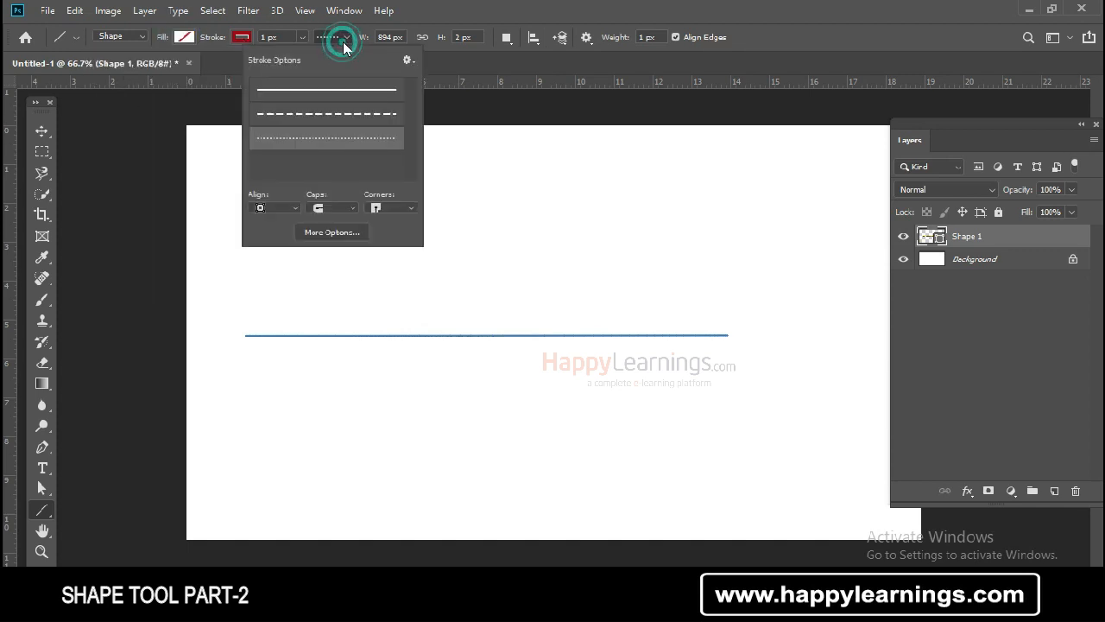
left_click(334, 92)
left_click(345, 40)
left_click(342, 41)
Set the stroke width to 13.4 px and view the line with the Move tool
left_click(302, 37)
mouse_move(301, 57)
left_mouse_down()
mouse_move(367, 58)
mouse_move(316, 64)
left_mouse_up()
left_click(40, 135)
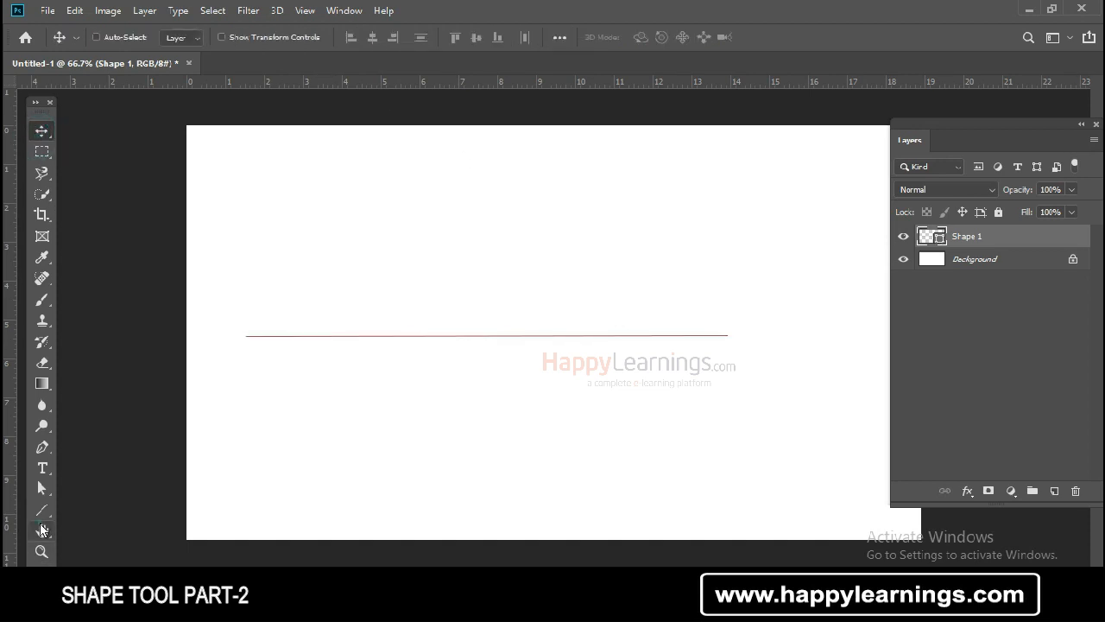
left_click(40, 530)
Choose the twelve-petal flower for the Custom Shape tool and draw it about 255 × 272 px above the line
left_click(42, 510)
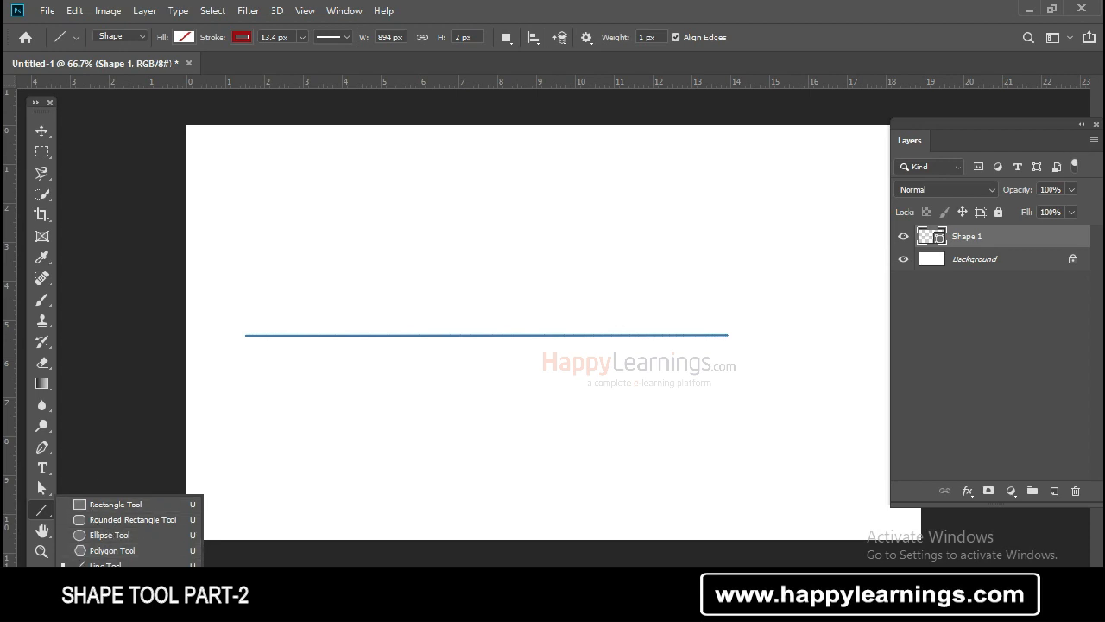
left_click(113, 581)
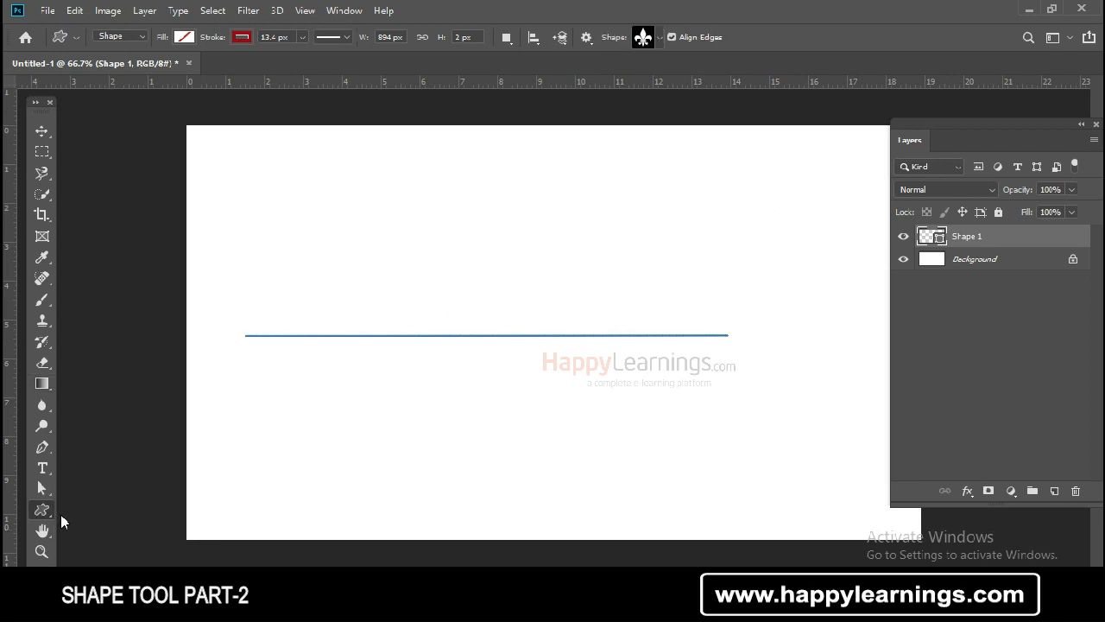
left_click(47, 502)
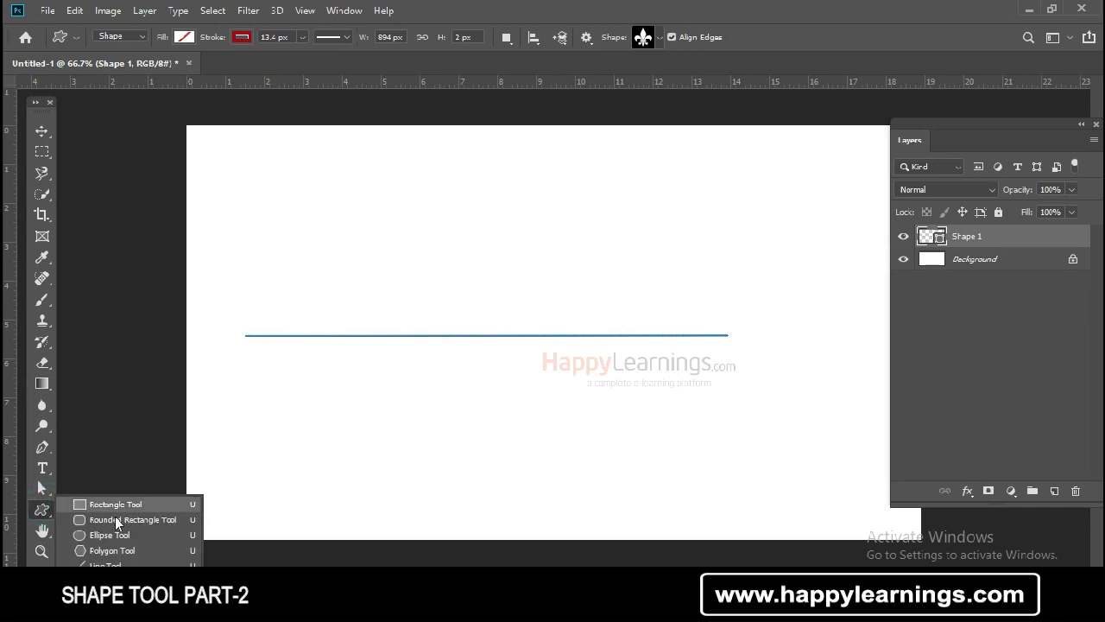
left_click(136, 579)
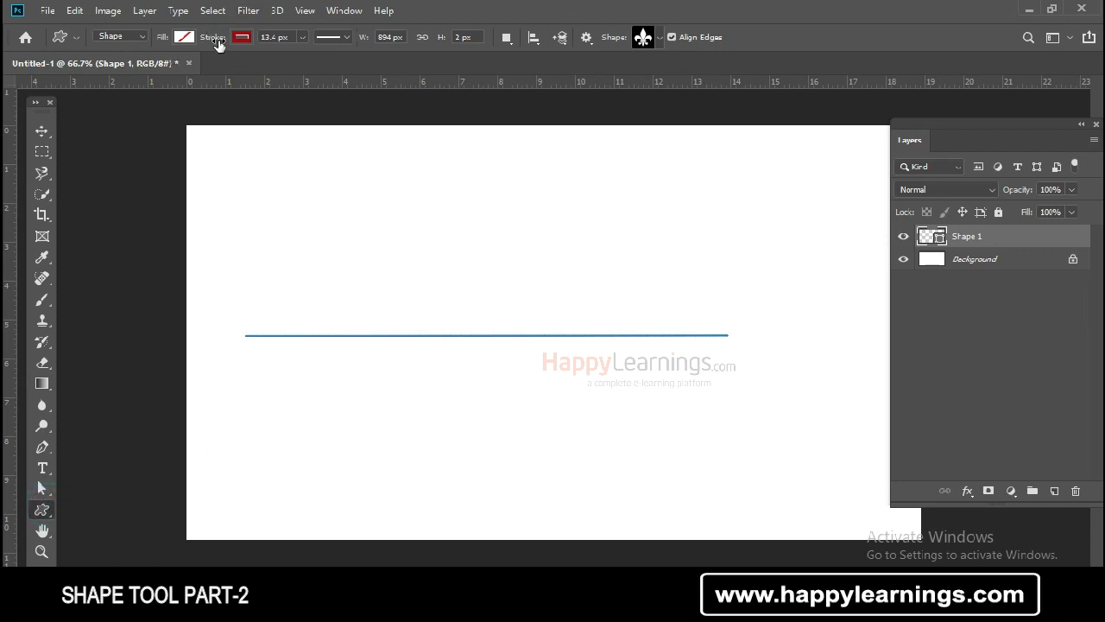
left_click(661, 38)
left_click_drag(712, 74, 711, 100)
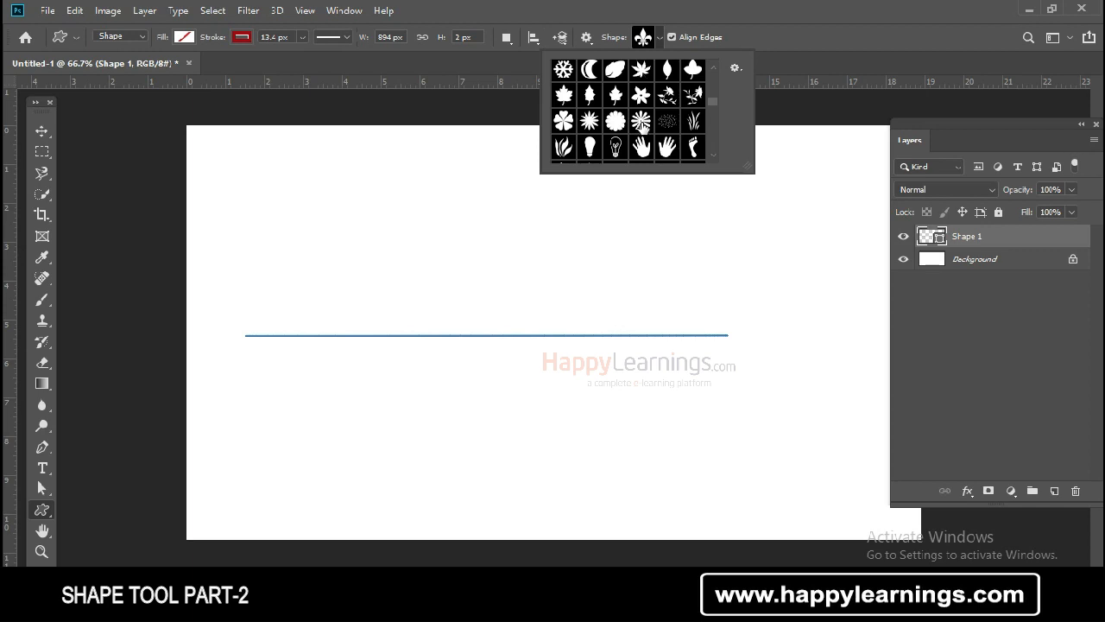
left_click(642, 126)
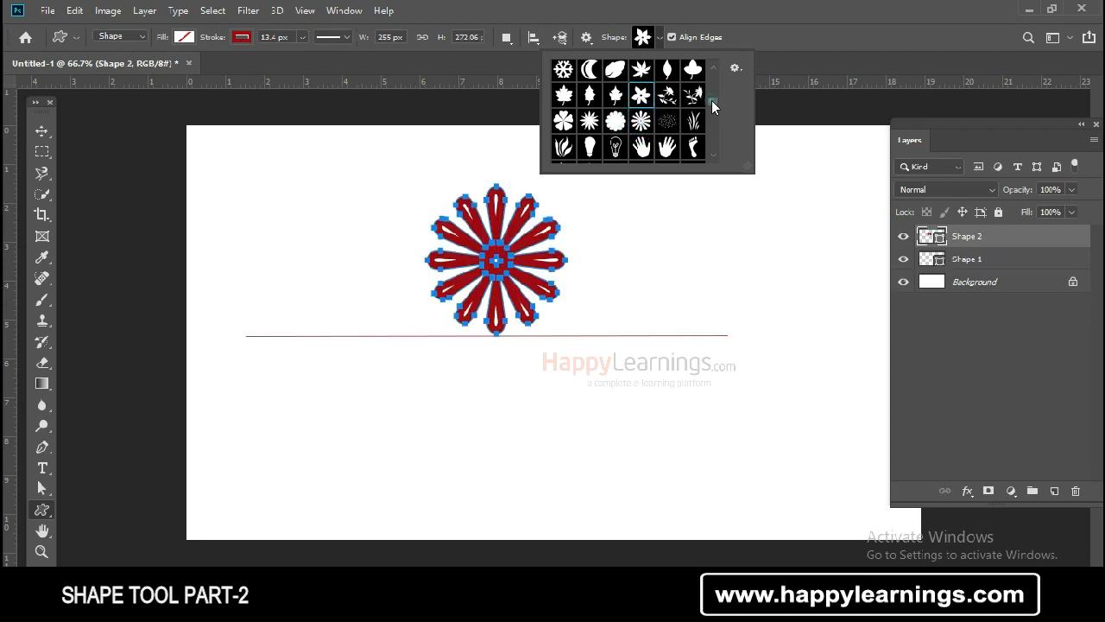
Browse the custom shape library and draw the six-petal flower about 217 × 196 px beside the twelve-petal flower, above the line
left_click_drag(711, 101, 712, 153)
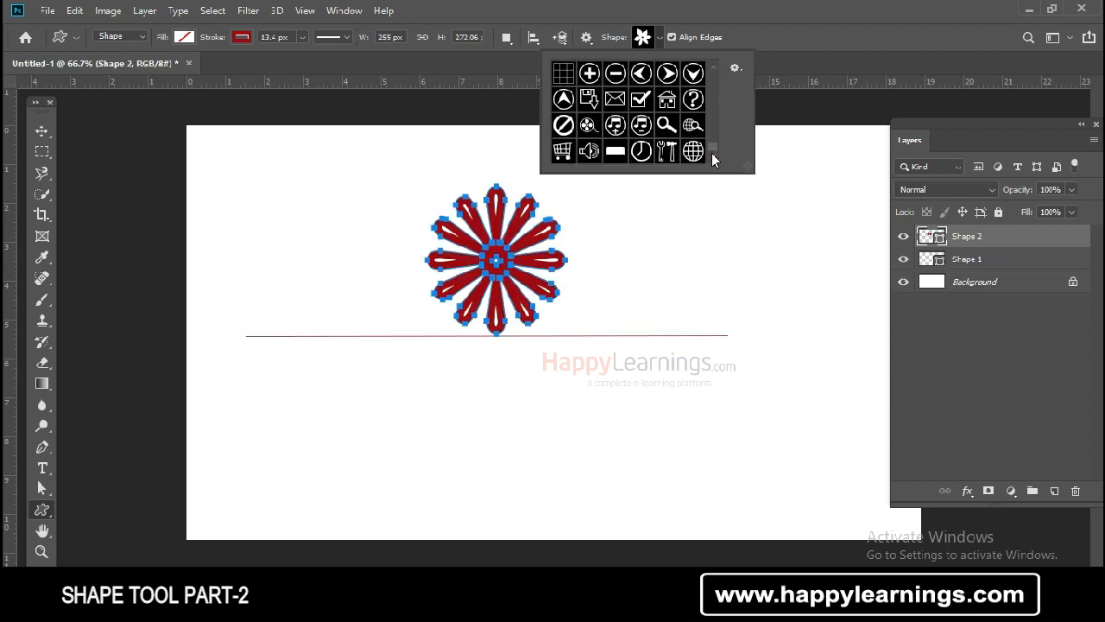
left_click(621, 227)
left_click_drag(622, 227, 741, 337)
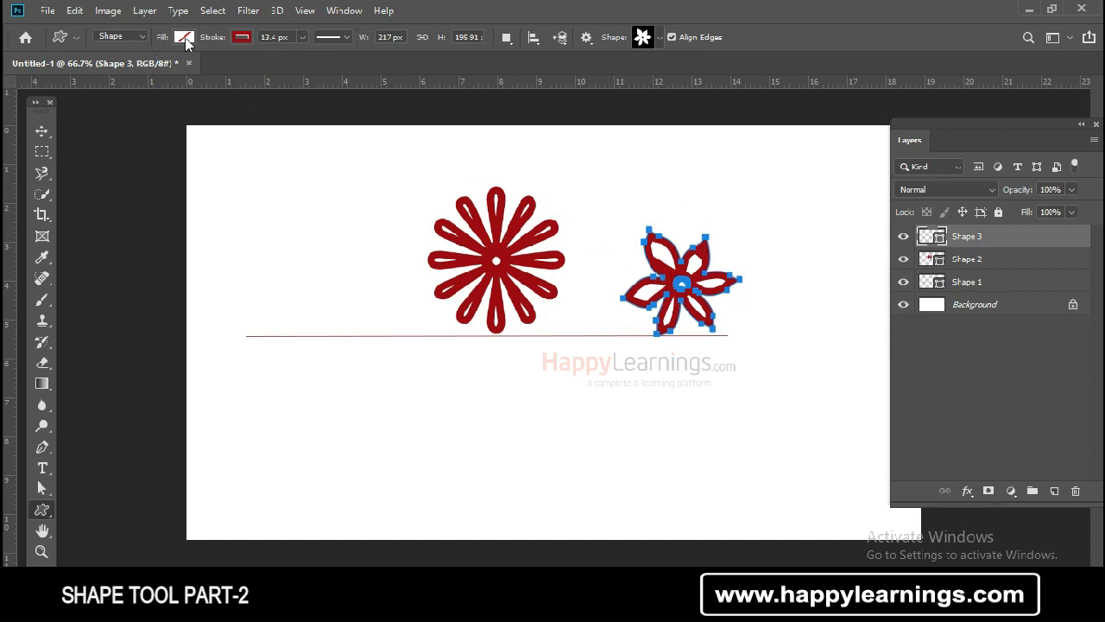
Remove the six-petal flower's stroke, fill it with solid black, and view it with the Move tool
left_click(241, 37)
left_click(176, 68)
left_click(184, 36)
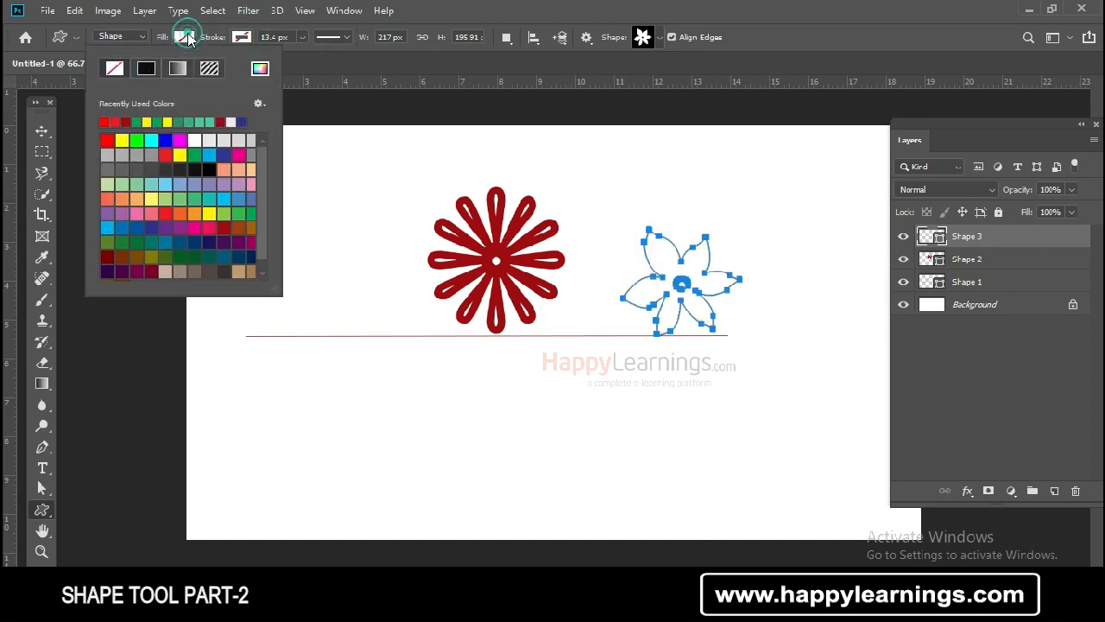
left_click(145, 69)
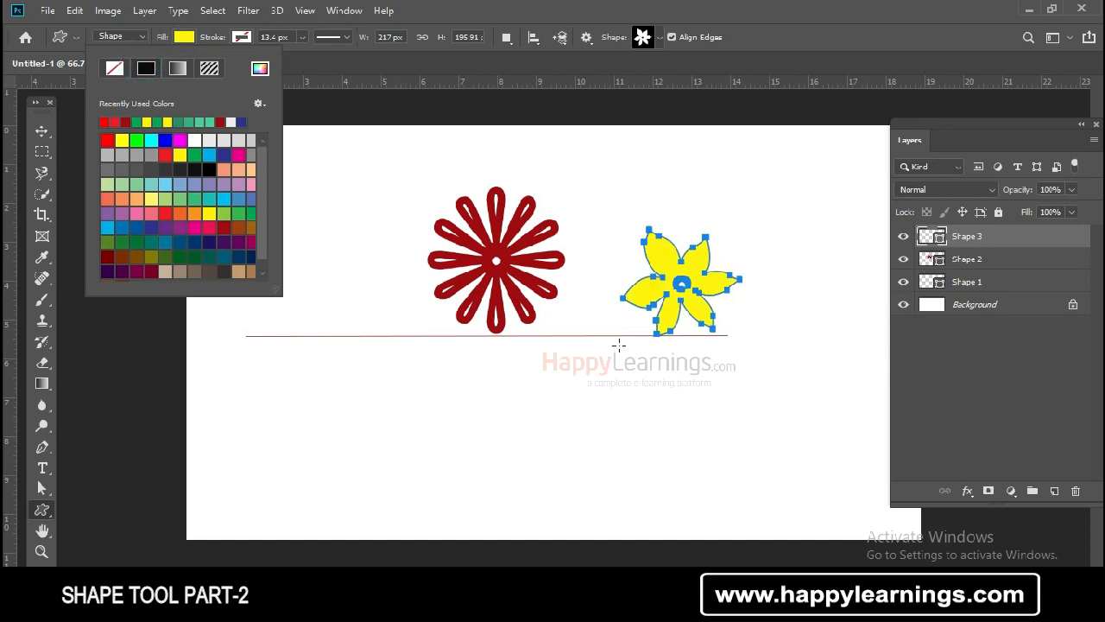
left_click(209, 170)
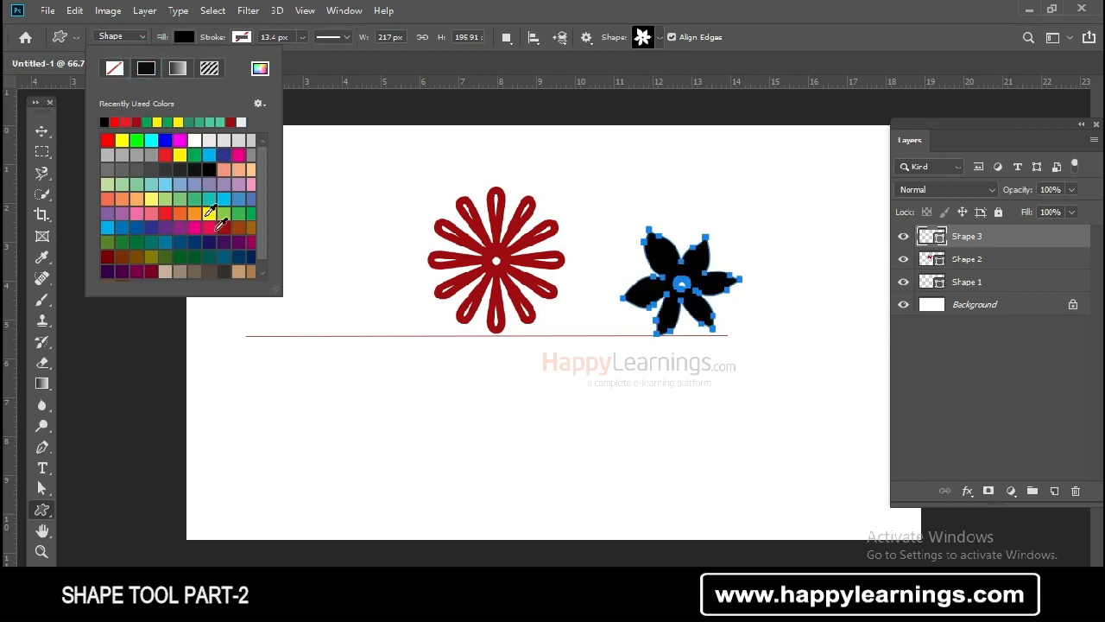
left_click(959, 367)
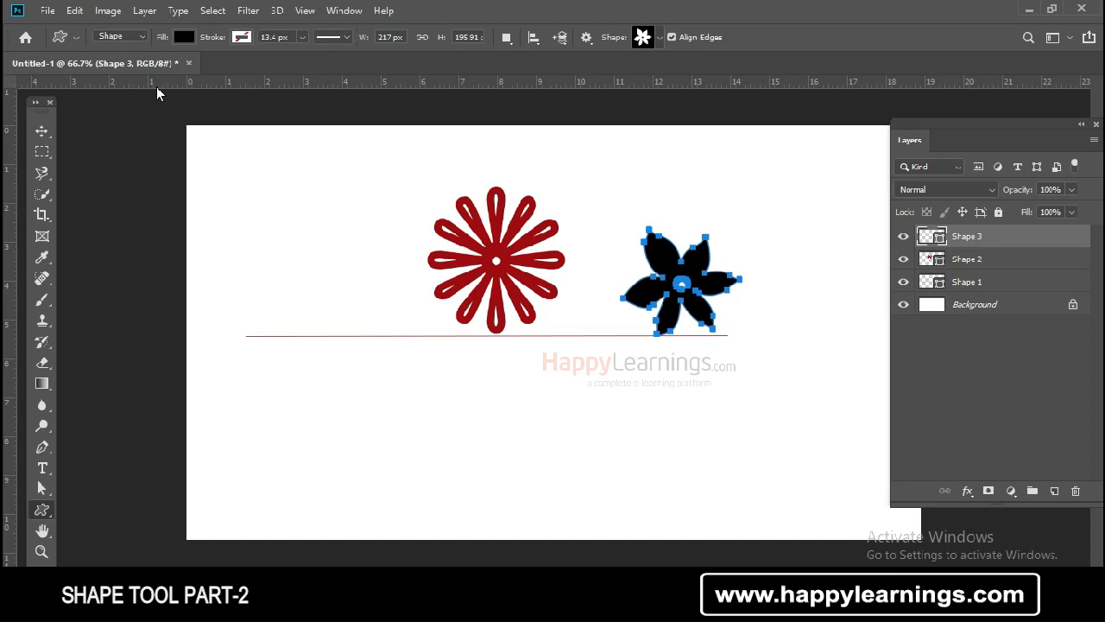
left_click(42, 130)
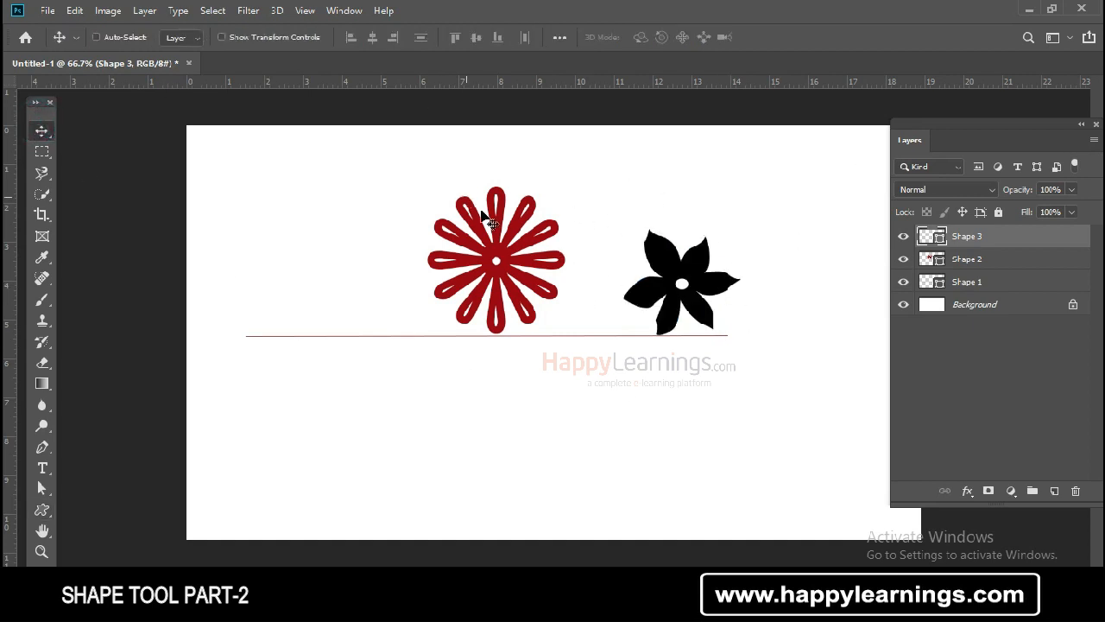